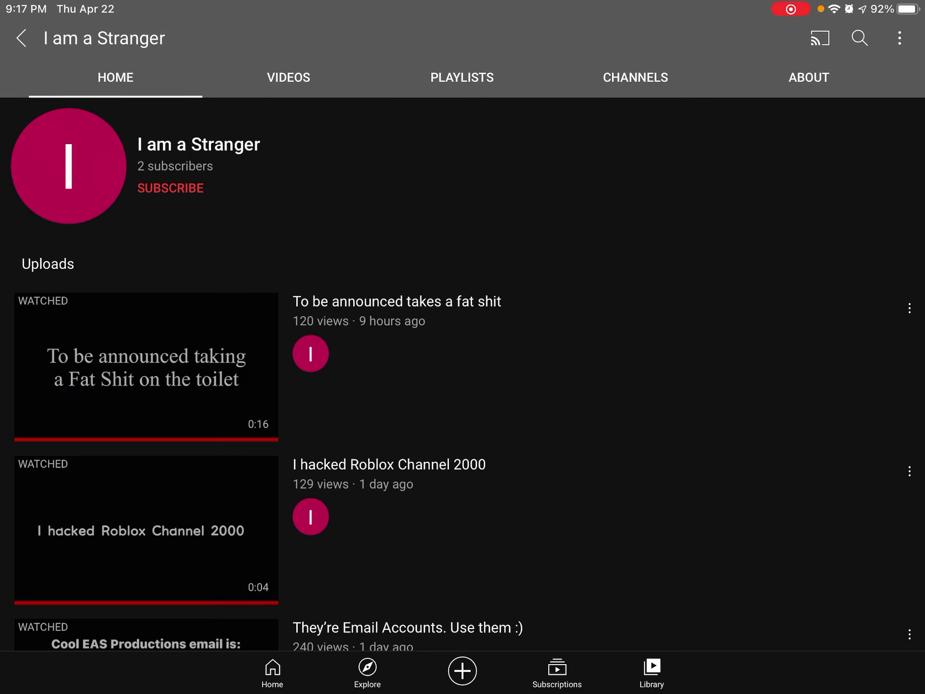
pyautogui.scroll(-3, 463, 362)
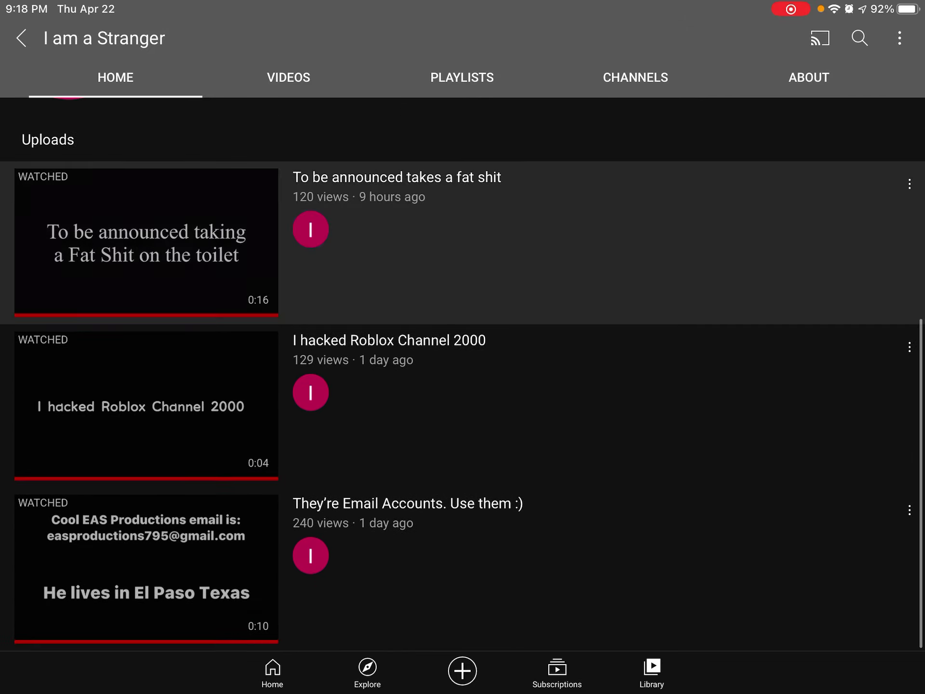
pyautogui.scroll(1, 463, 369)
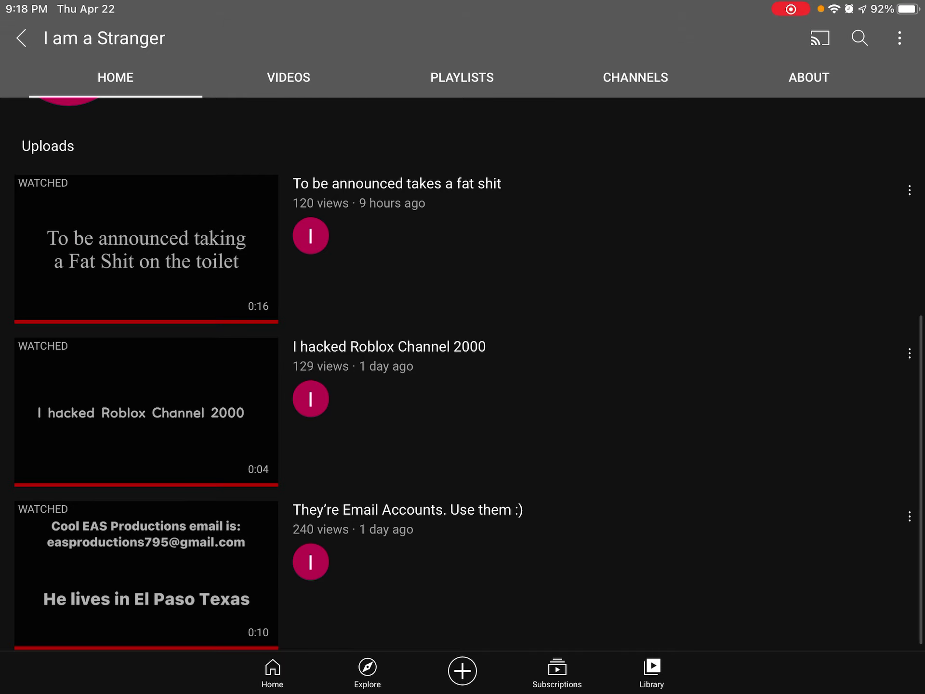
pyautogui.scroll(2, 462, 374)
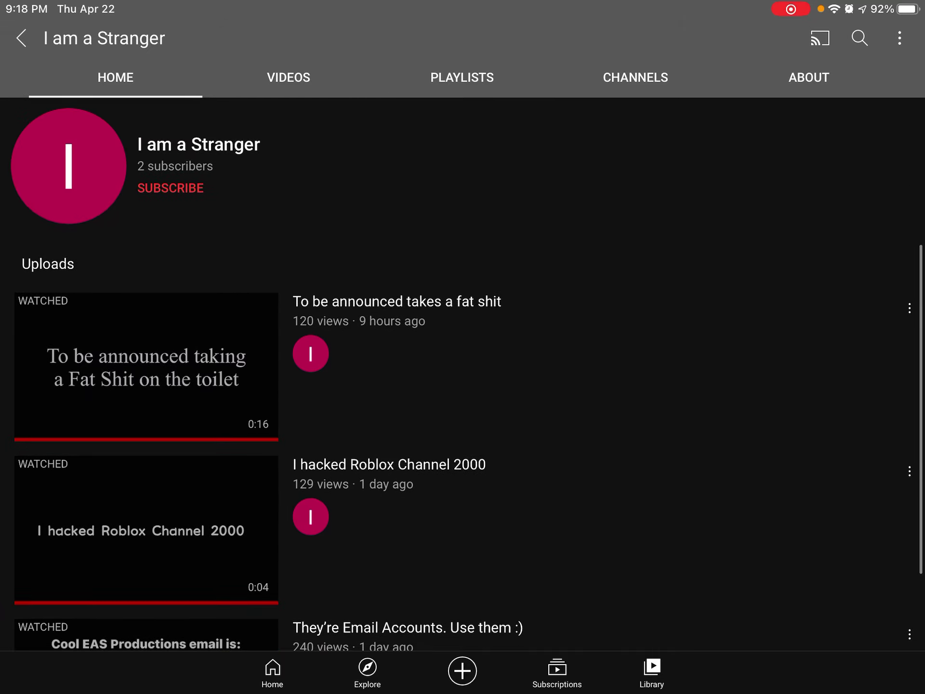
# Browse the channel's Videos, Playlists, Channels and About tabs, back to Home, and open its overflow menu
pyautogui.click(289, 78)
pyautogui.scroll(2, 463, 397)
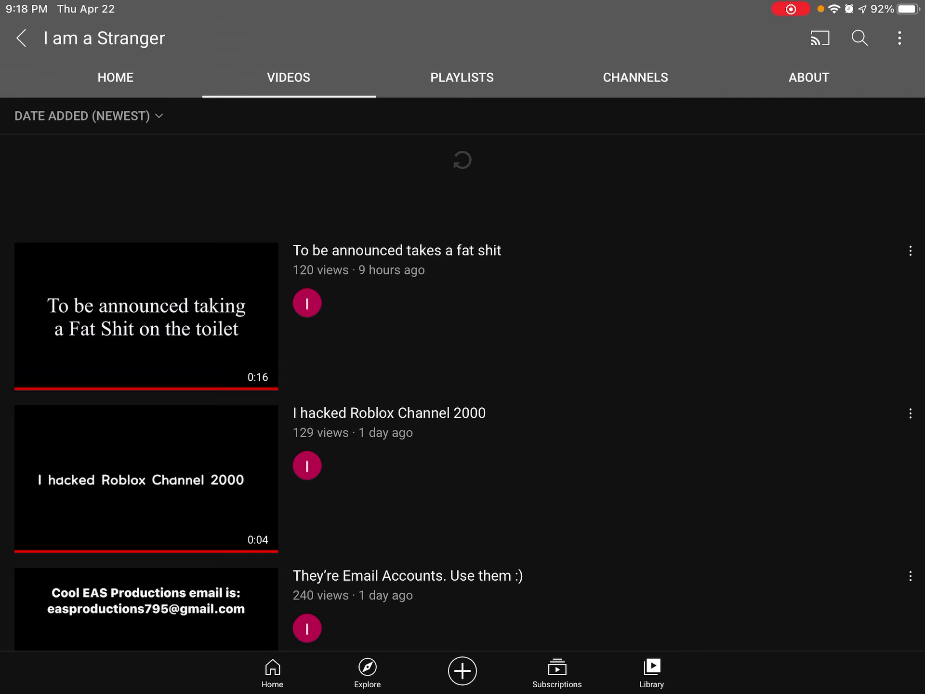
pyautogui.scroll(2, 462, 398)
pyautogui.click(461, 77)
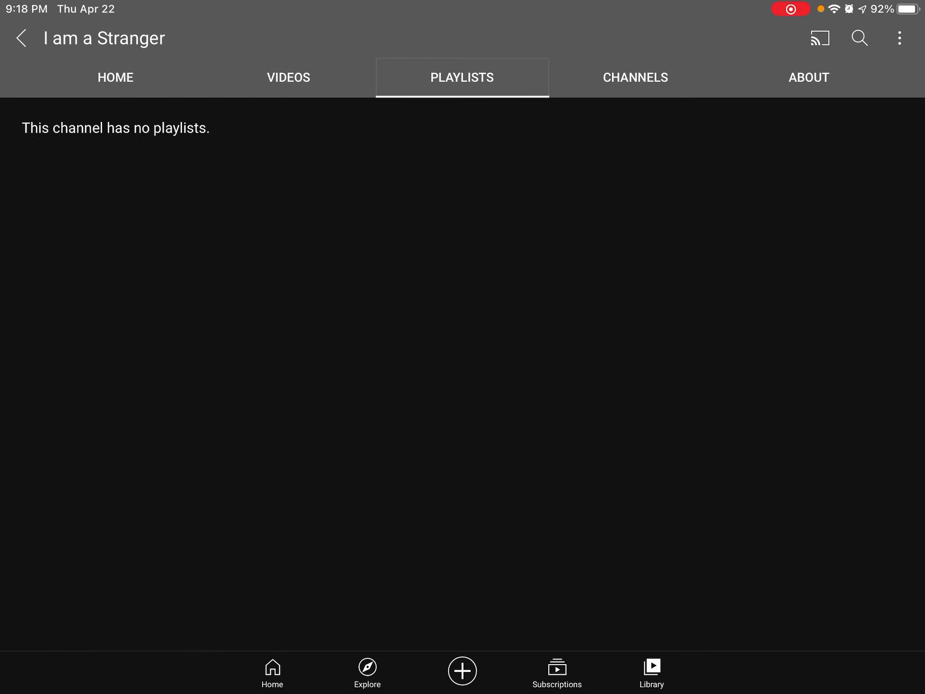
pyautogui.click(636, 77)
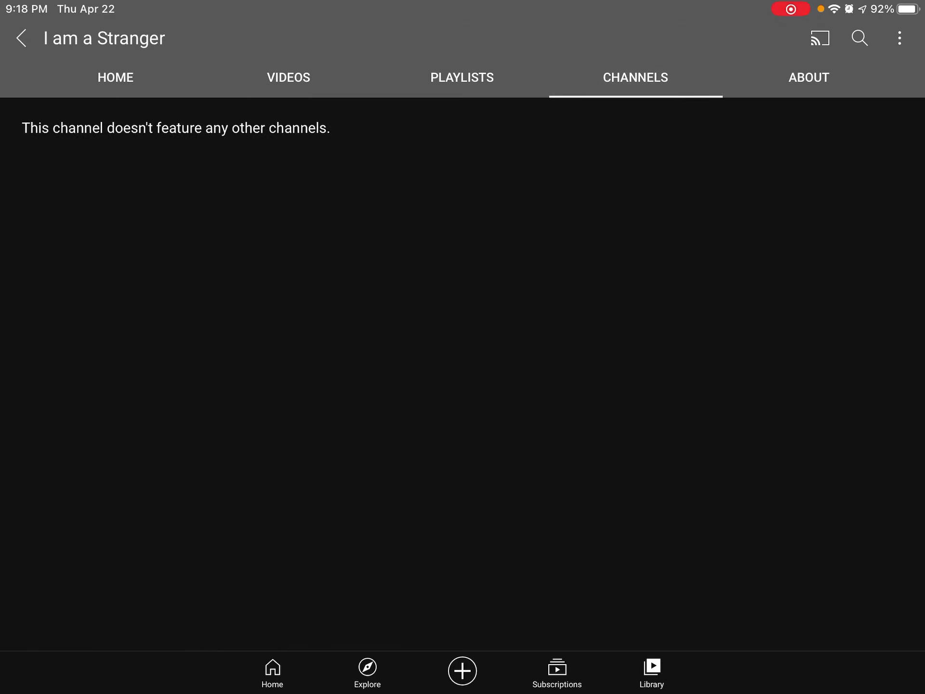
pyautogui.click(809, 77)
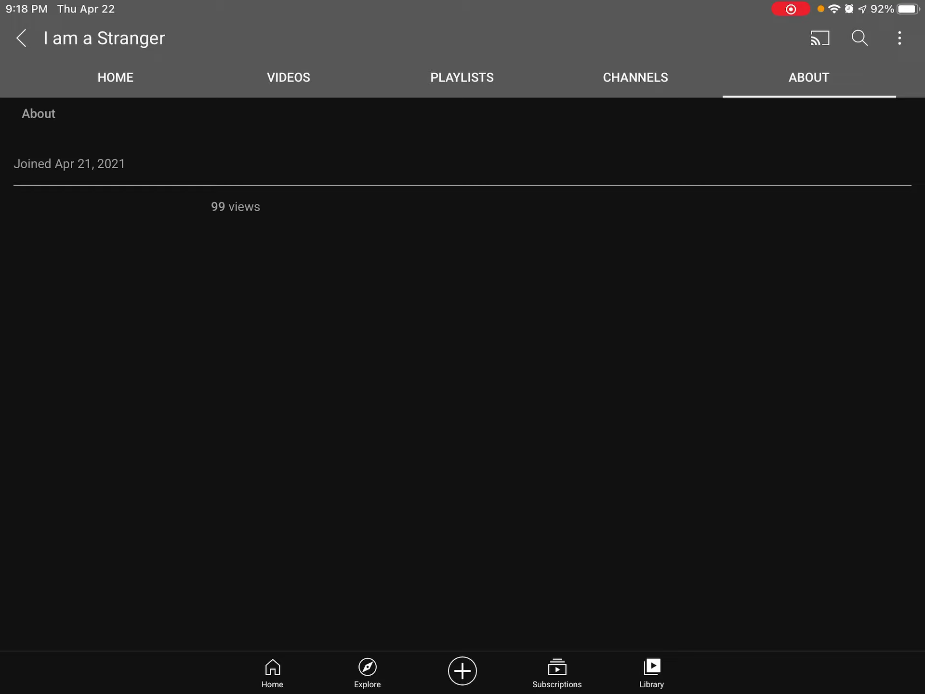
pyautogui.click(116, 77)
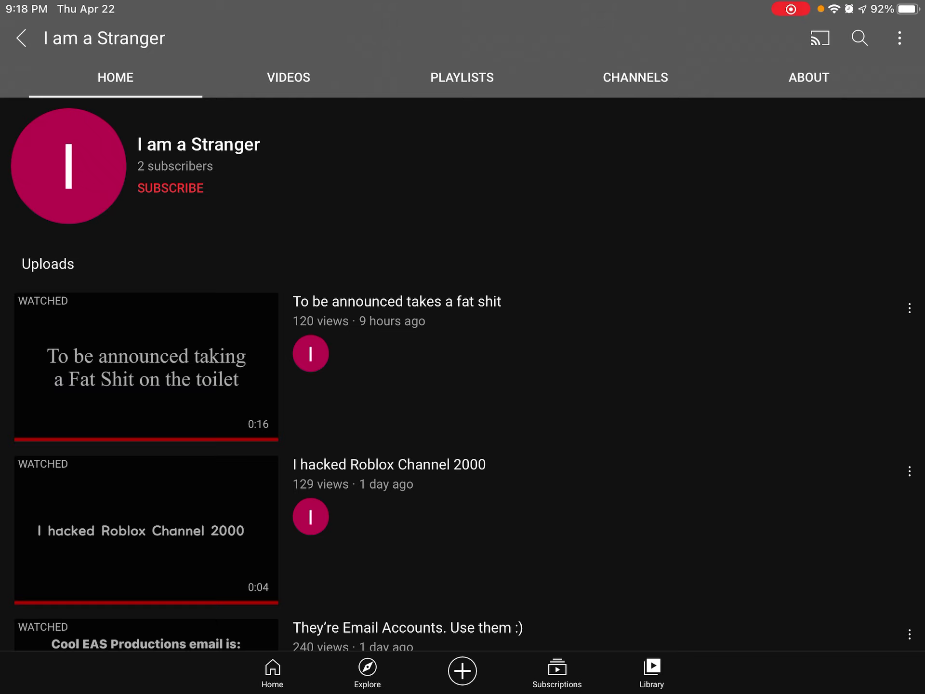
pyautogui.click(900, 38)
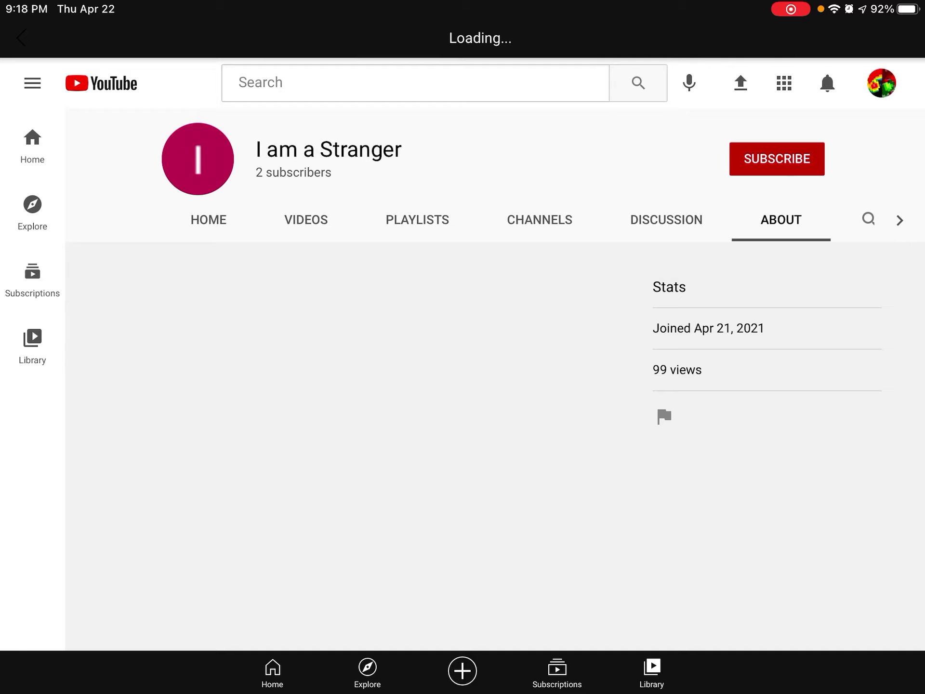
pyautogui.scroll(-2, 463, 362)
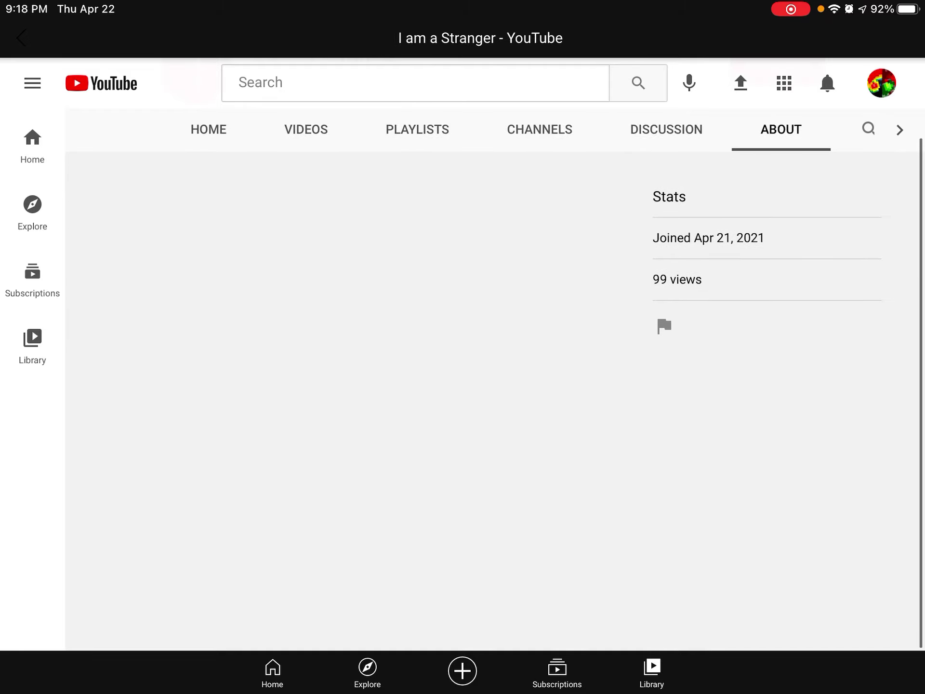
pyautogui.scroll(-2, 462, 362)
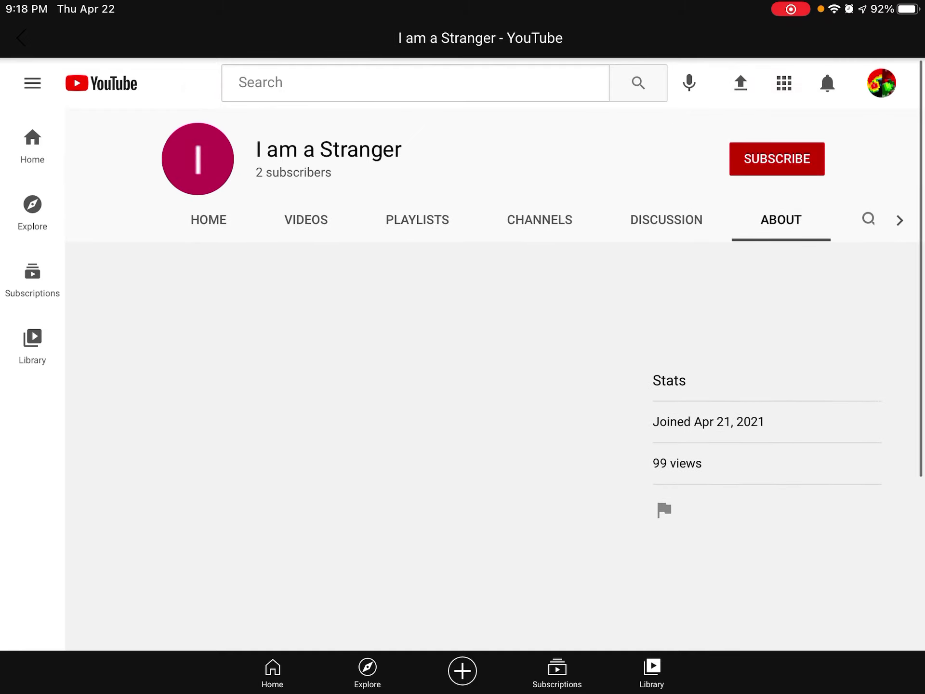
pyautogui.scroll(-2, 462, 434)
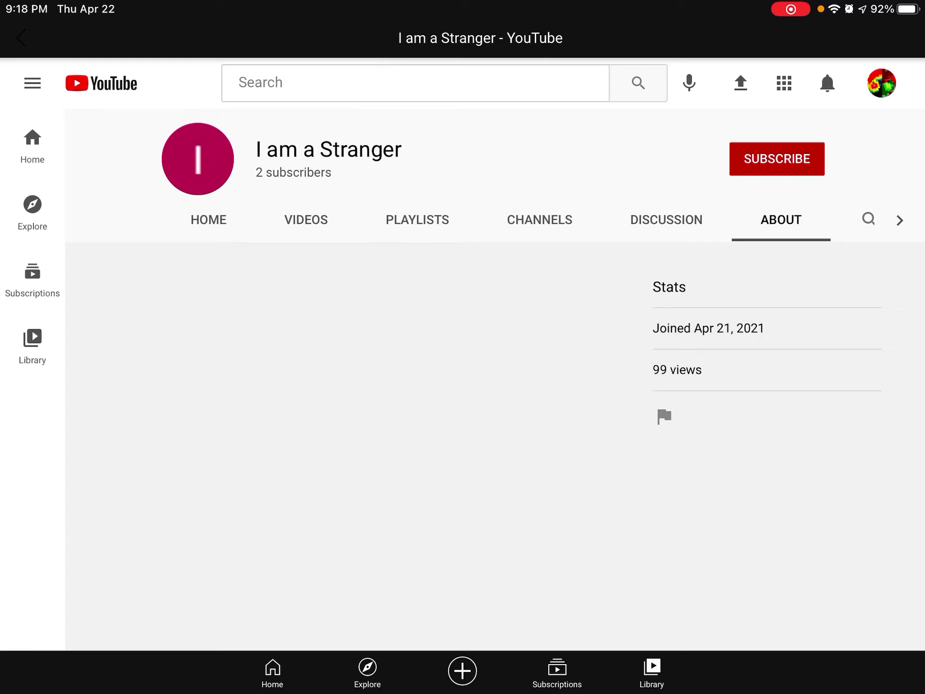
# Start a Report user report on the channel with Harassment and cyberbullying as the issue
pyautogui.click(664, 416)
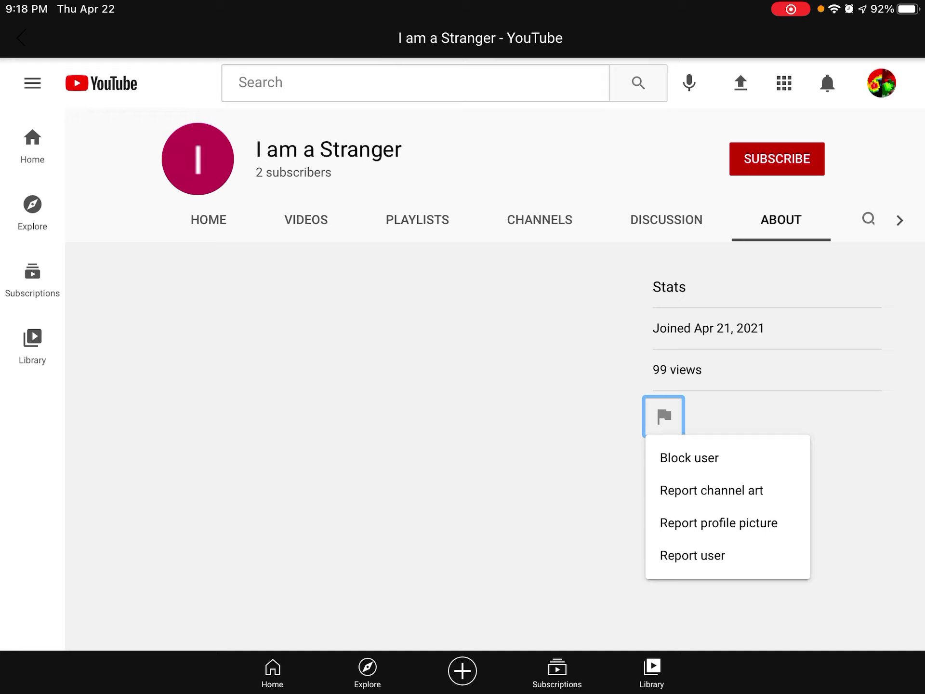
pyautogui.click(692, 555)
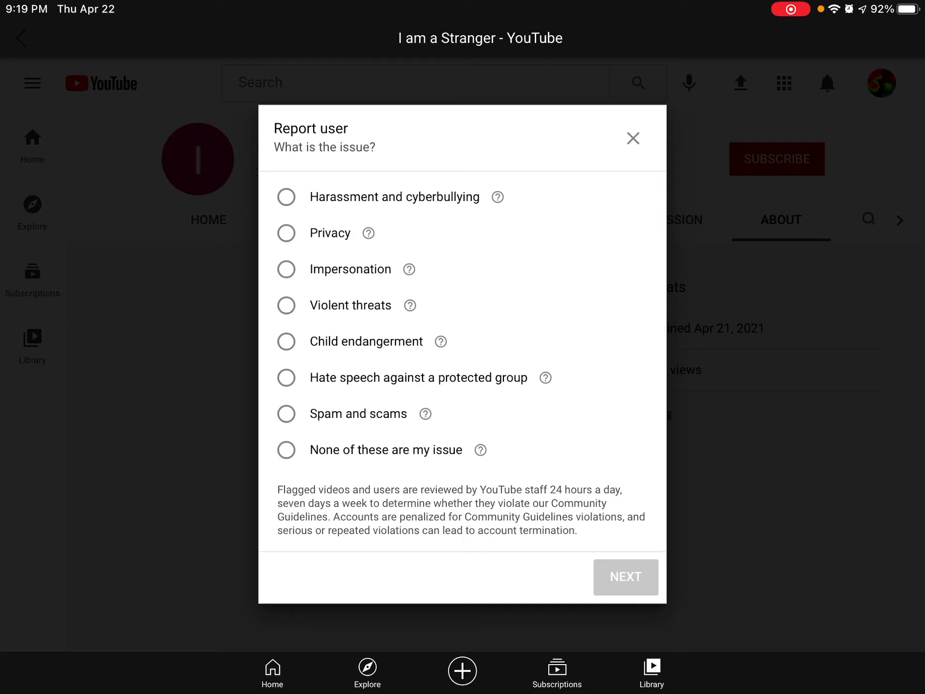
pyautogui.click(287, 197)
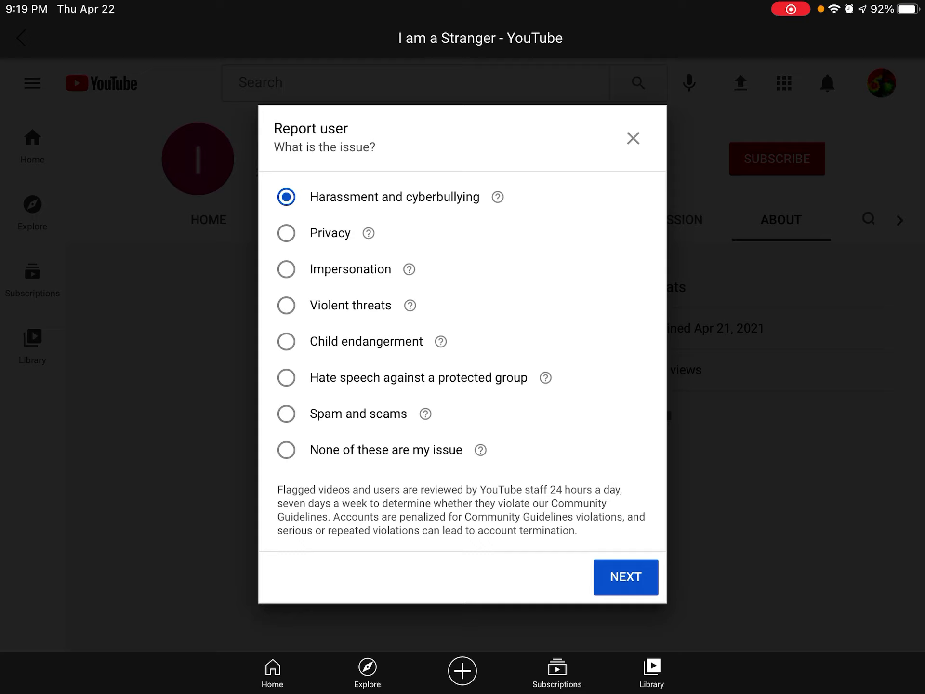
pyautogui.click(625, 576)
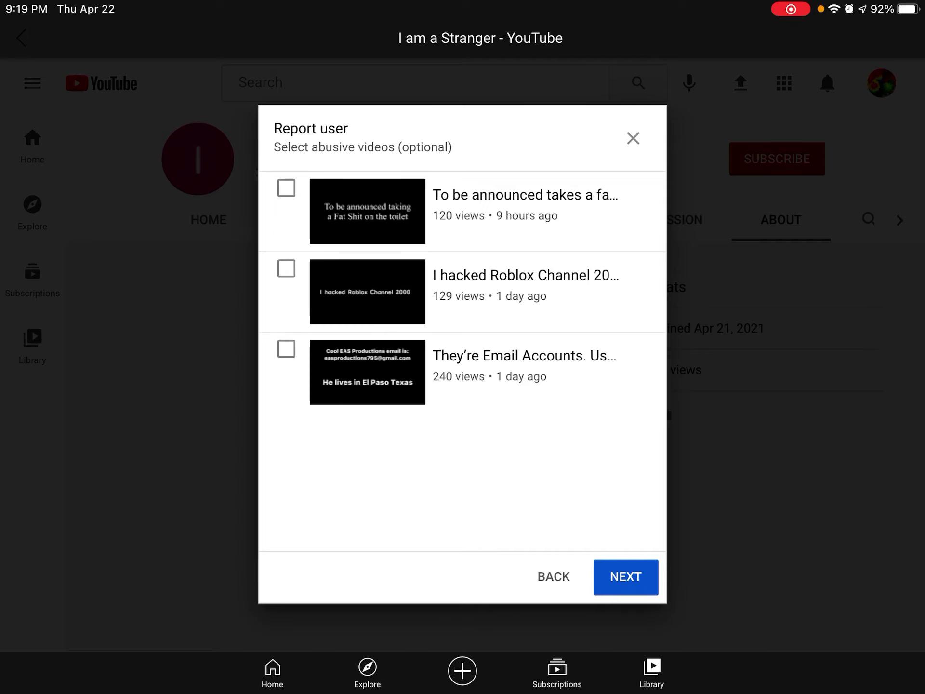
# Mark all three of the channel's uploads as abusive and continue
pyautogui.click(286, 188)
pyautogui.click(287, 268)
pyautogui.click(286, 349)
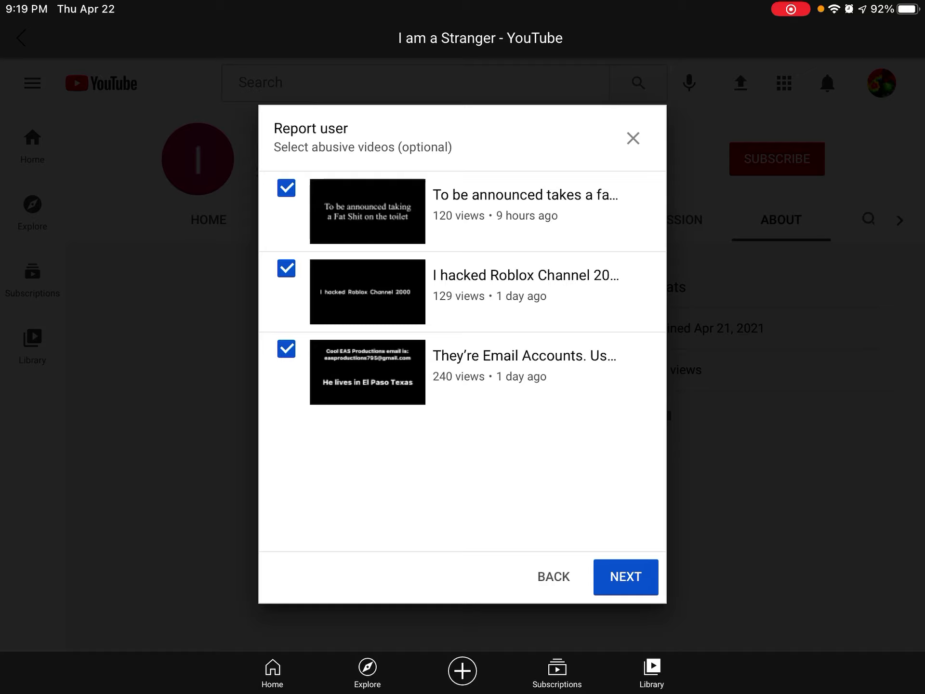
pyautogui.click(625, 577)
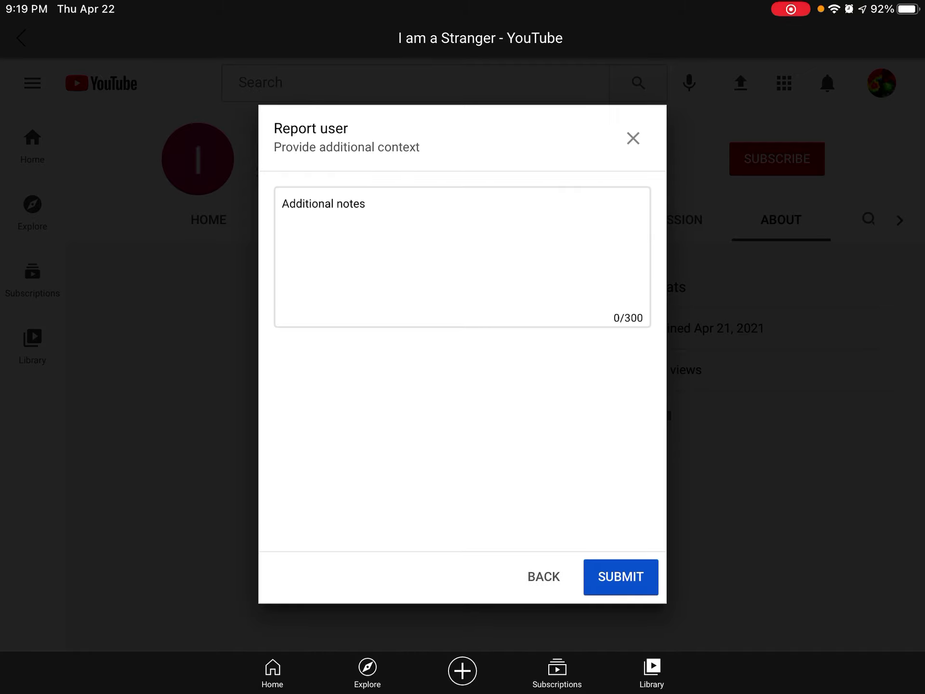
# Begin the additional notes saying he harassed me and my friends
pyautogui.click(463, 253)
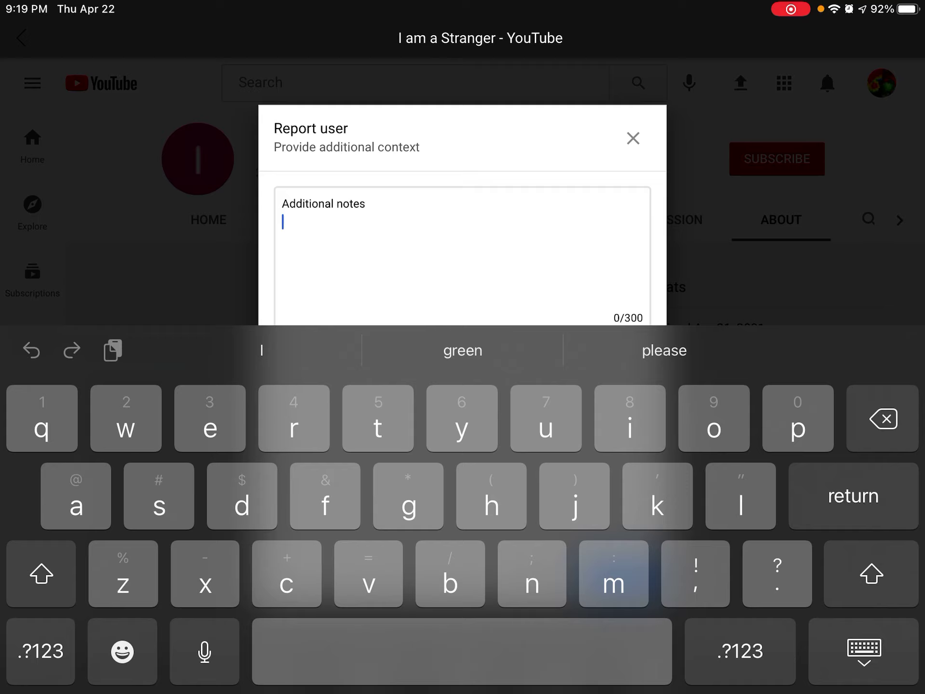
pyautogui.write('he has ')
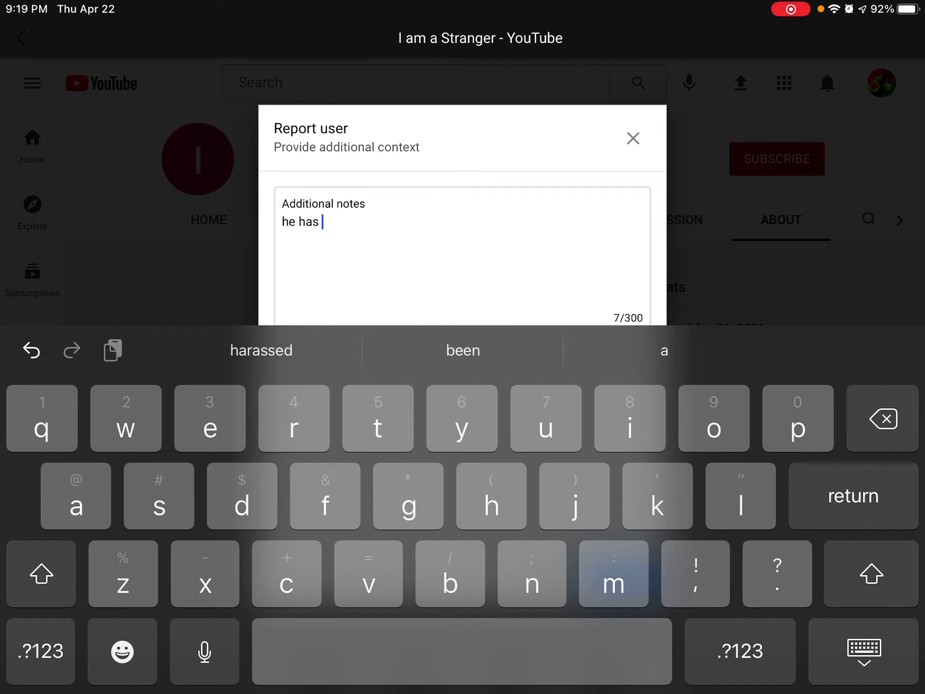
pyautogui.write('harra')
pyautogui.click(462, 350)
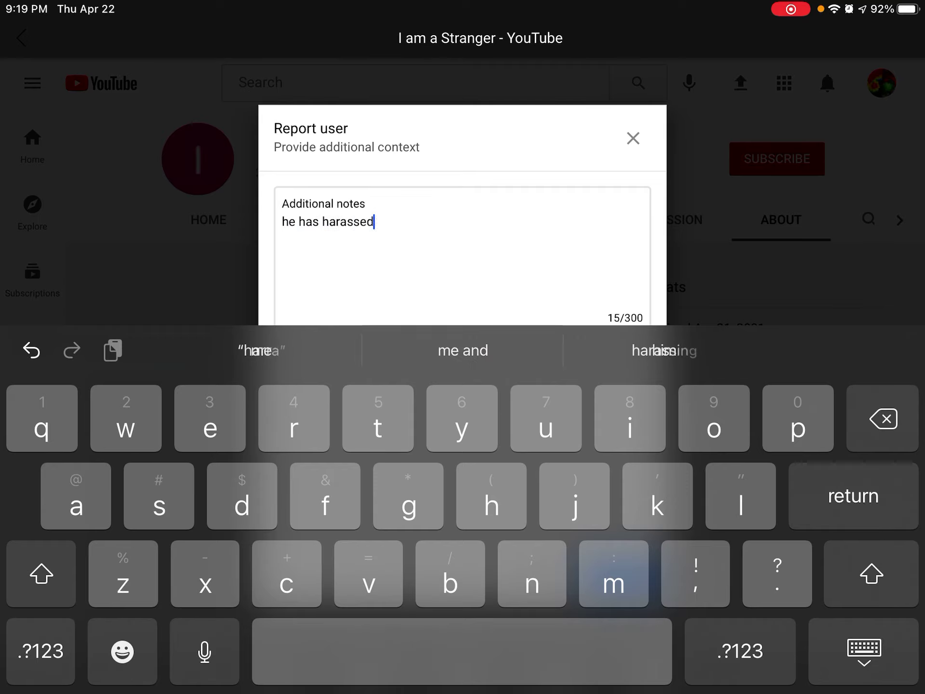
pyautogui.click(462, 350)
pyautogui.click(260, 350)
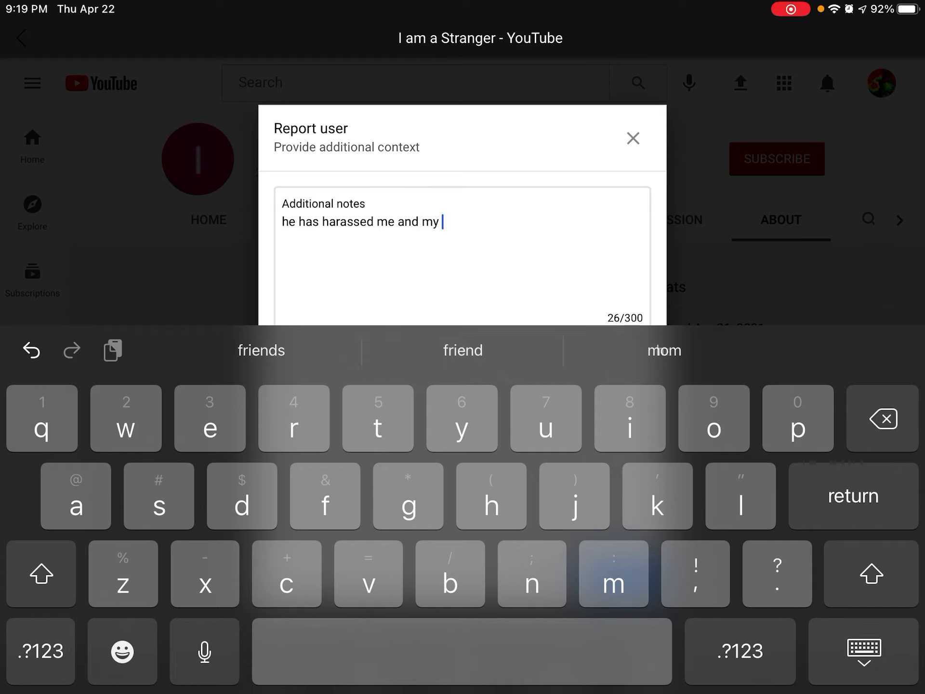
pyautogui.click(261, 350)
pyautogui.write('friends f')
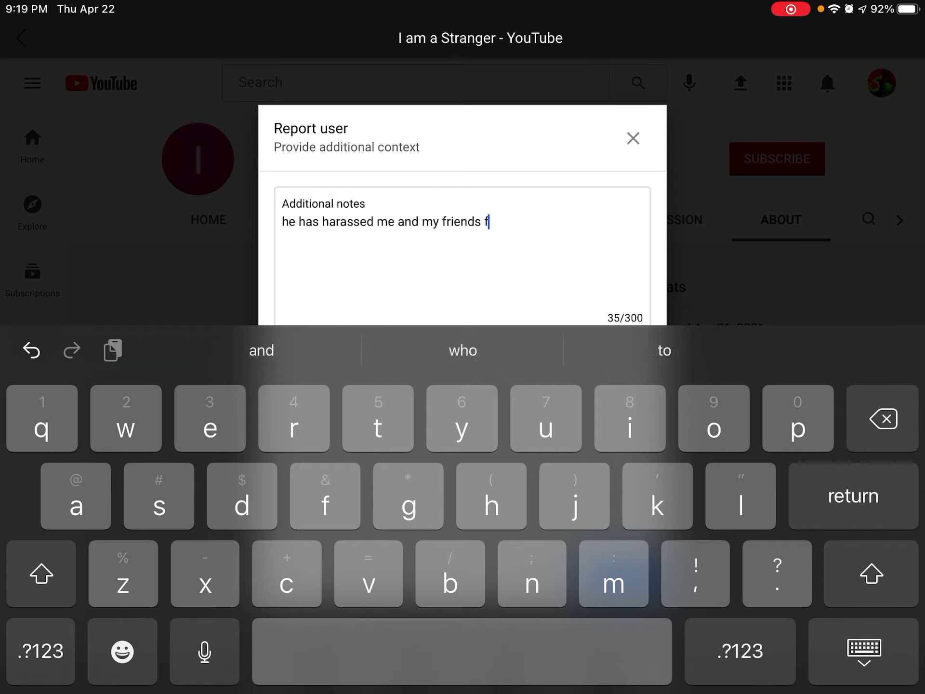
pyautogui.write('or a ')
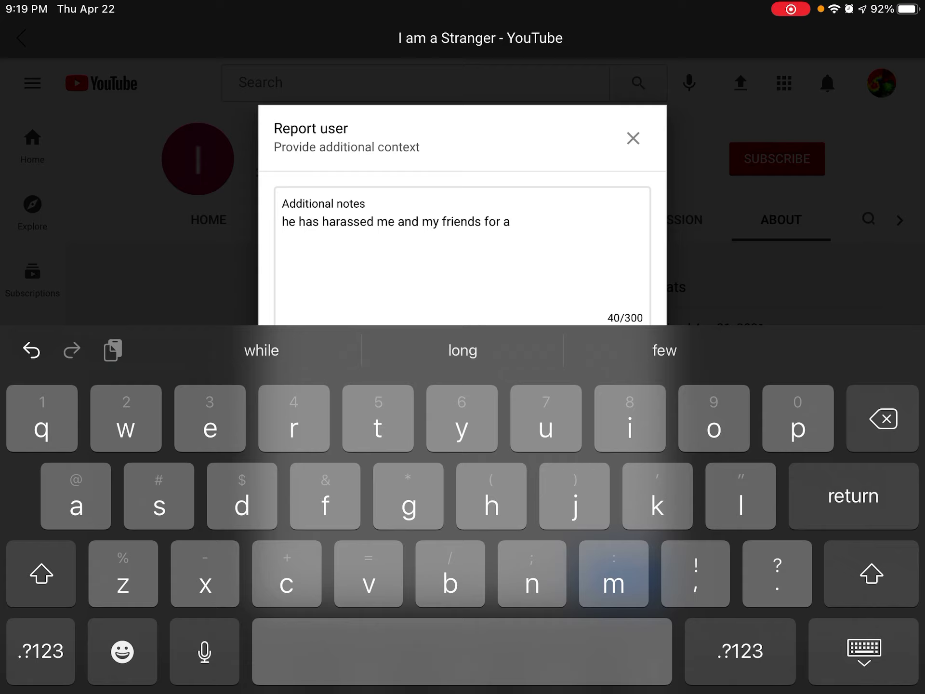
pyautogui.write('go')
pyautogui.press('BackSpace')
pyautogui.press('BackSpace')
pyautogui.press('BackSpace')
pyautogui.press('BackSpace')
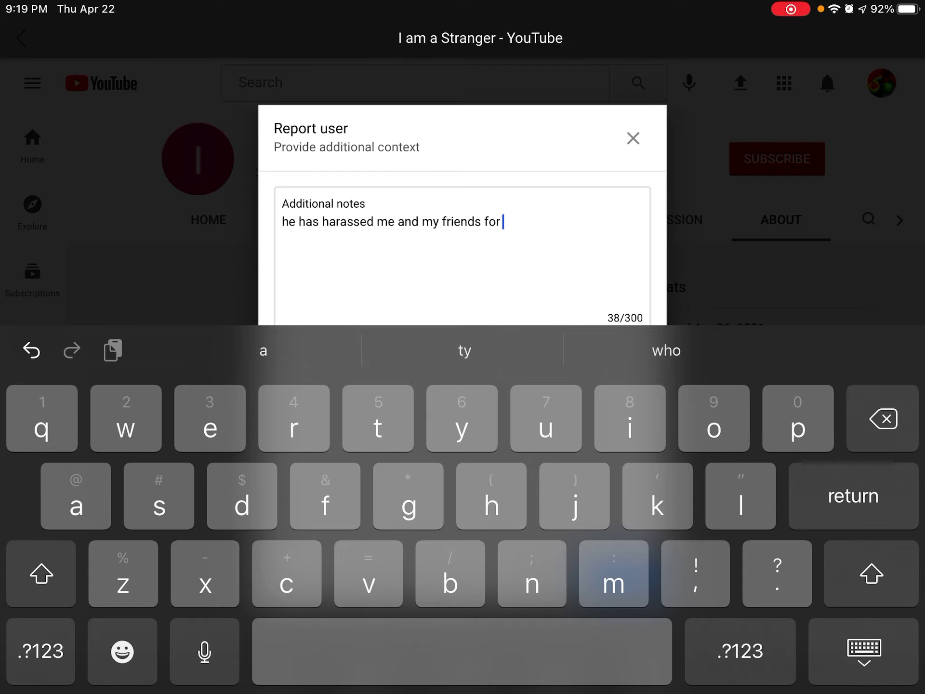
pyautogui.press('BackSpace')
pyautogui.press('BackSpace')
pyautogui.press('BackSpace')
pyautogui.press('BackSpace')
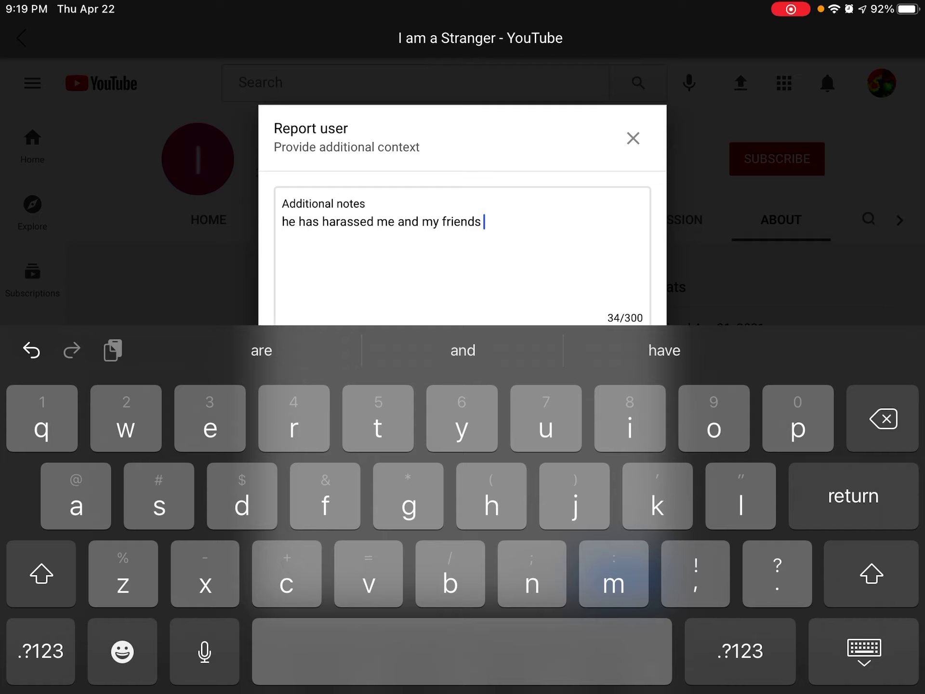
pyautogui.write('he ')
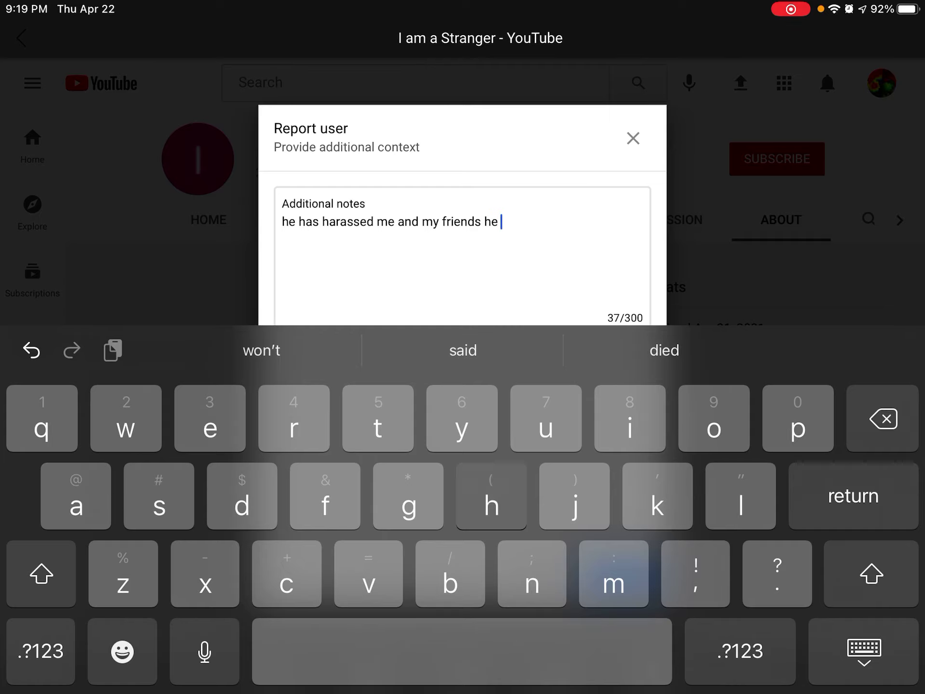
pyautogui.write('h')
pyautogui.press('BackSpace')
pyautogui.press('BackSpace')
pyautogui.press('BackSpace')
pyautogui.press('BackSpace')
pyautogui.press('BackSpace')
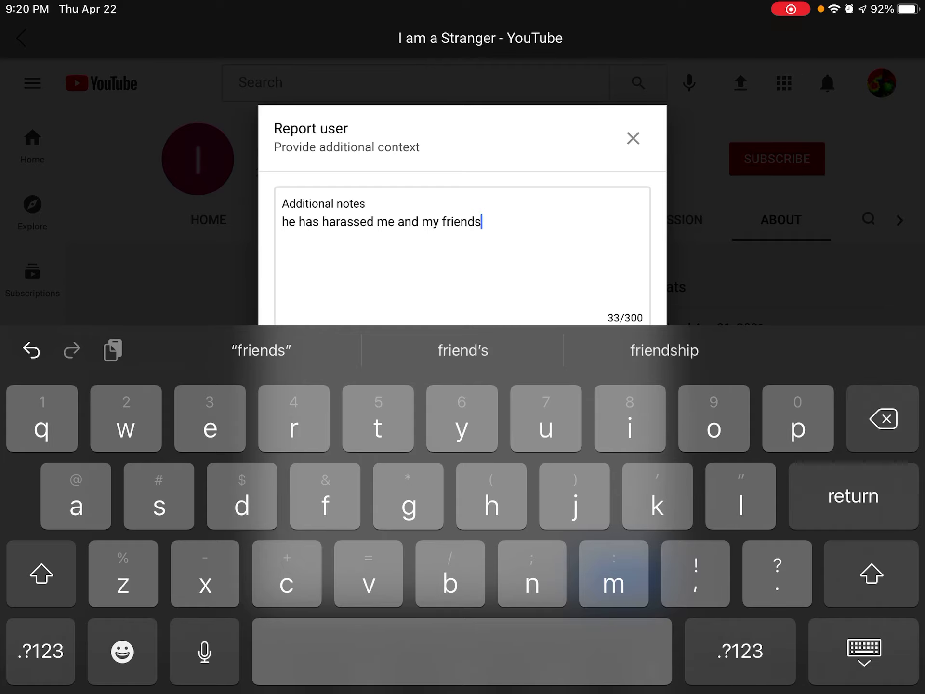
pyautogui.write(', he ')
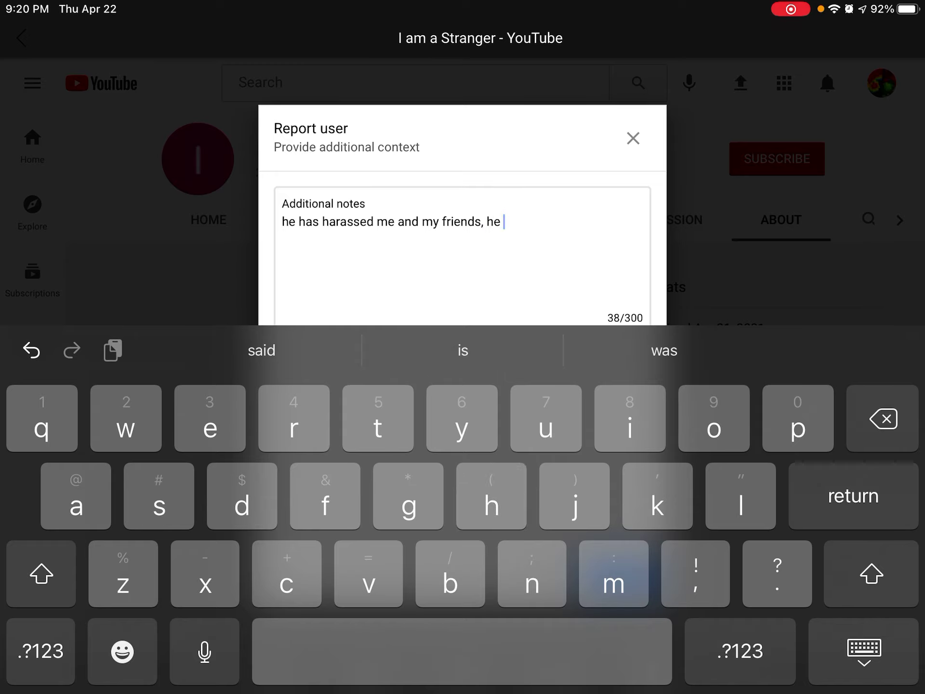
pyautogui.write('has le')
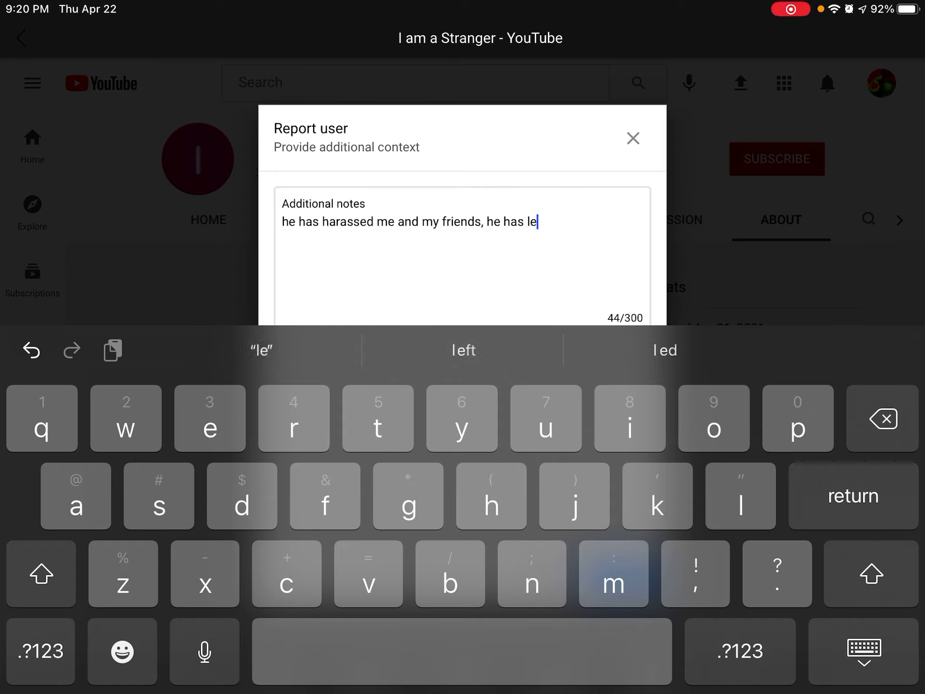
pyautogui.write('ak')
# Continue the notes about leaked email accounts, ending with 'for no reason.', and close the keyboard
pyautogui.click(462, 350)
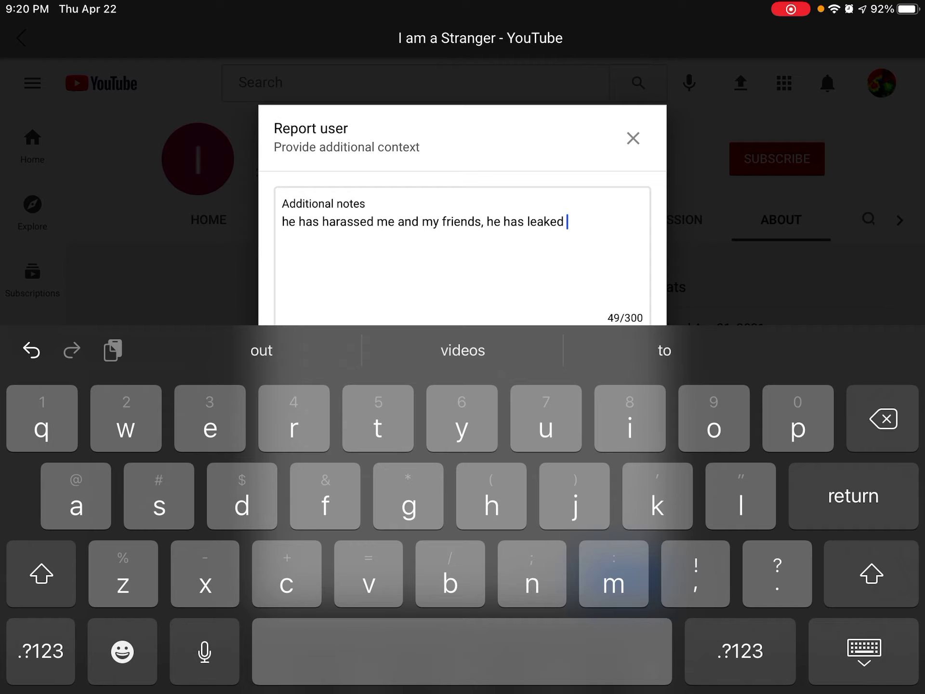
pyautogui.write('some of ')
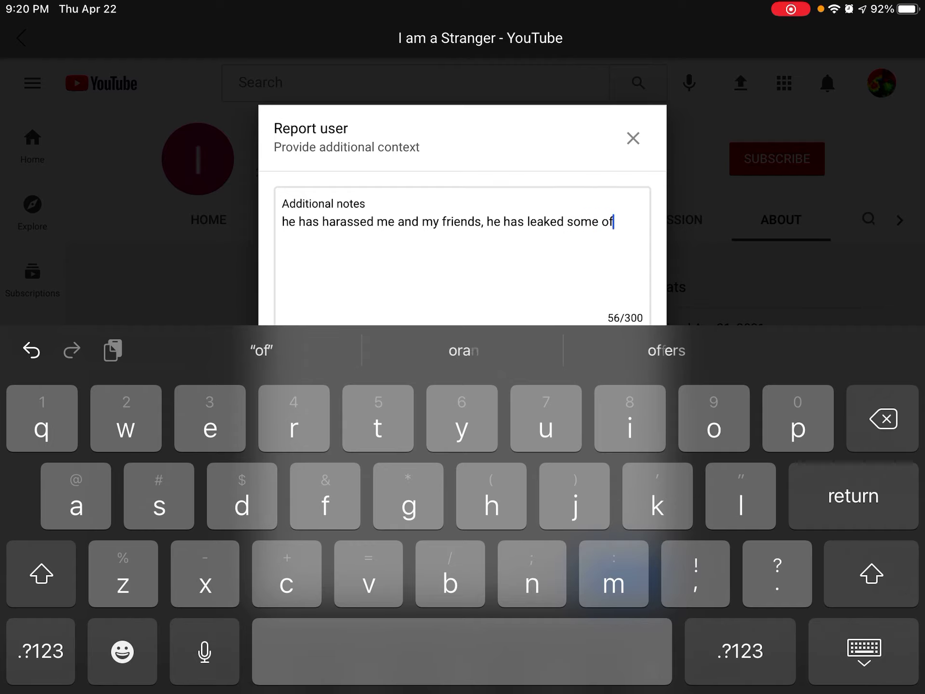
pyautogui.write('our ')
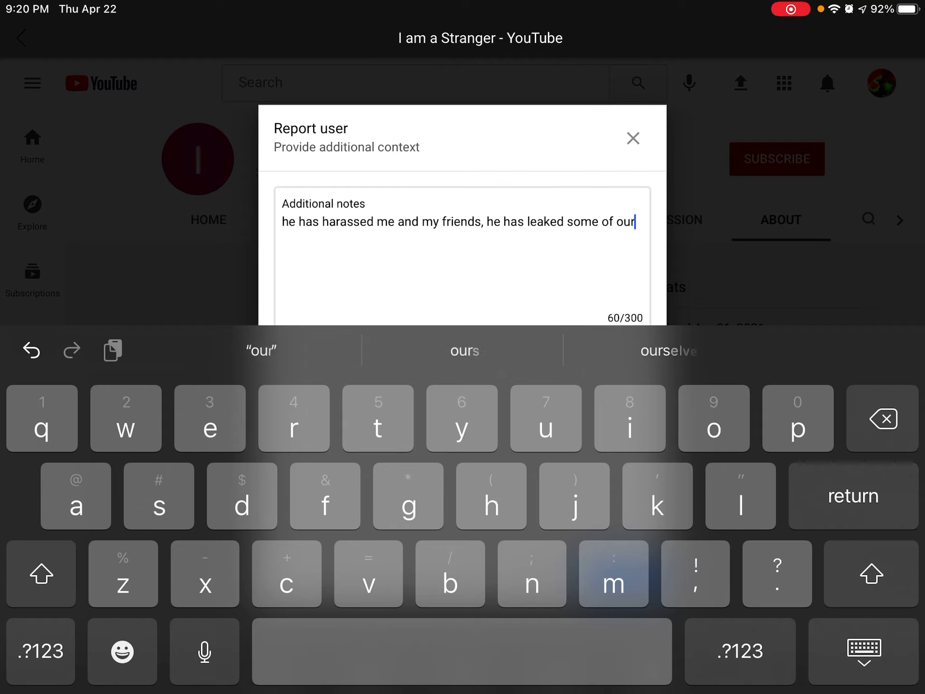
pyautogui.write('ema')
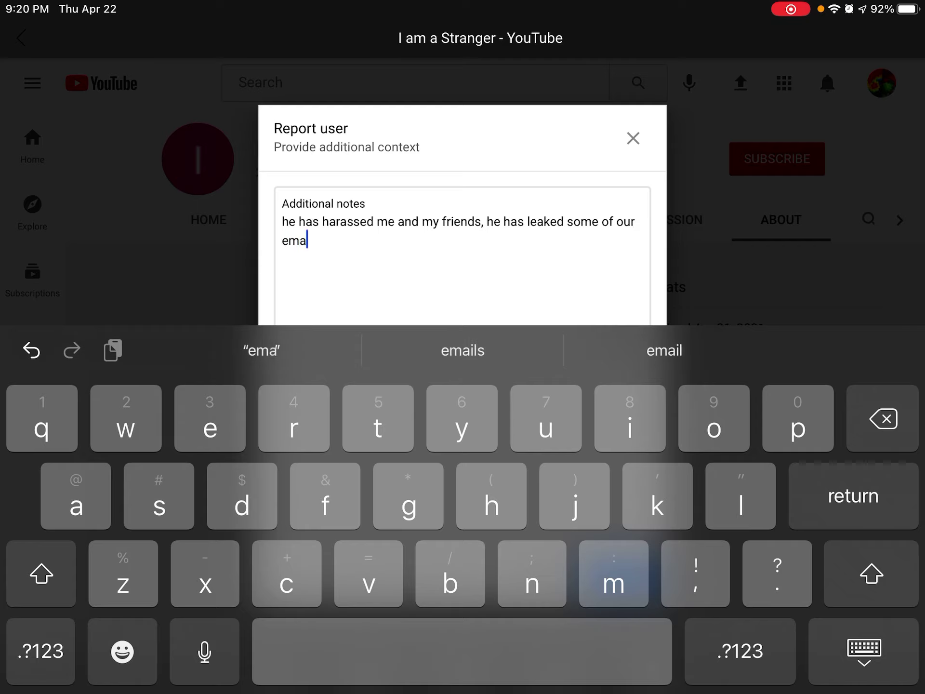
pyautogui.write('ils')
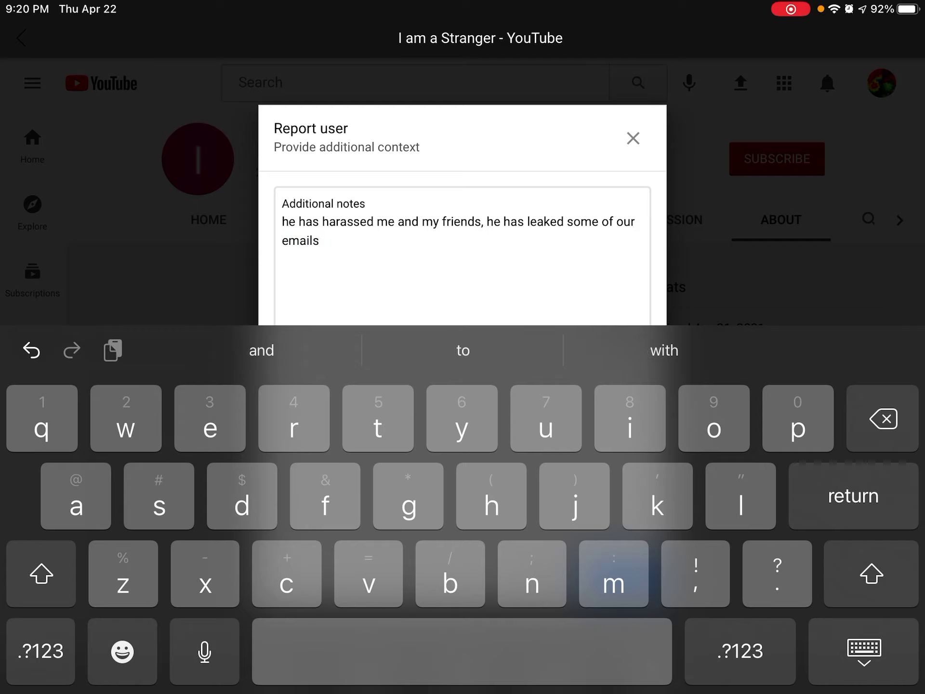
pyautogui.press('BackSpace')
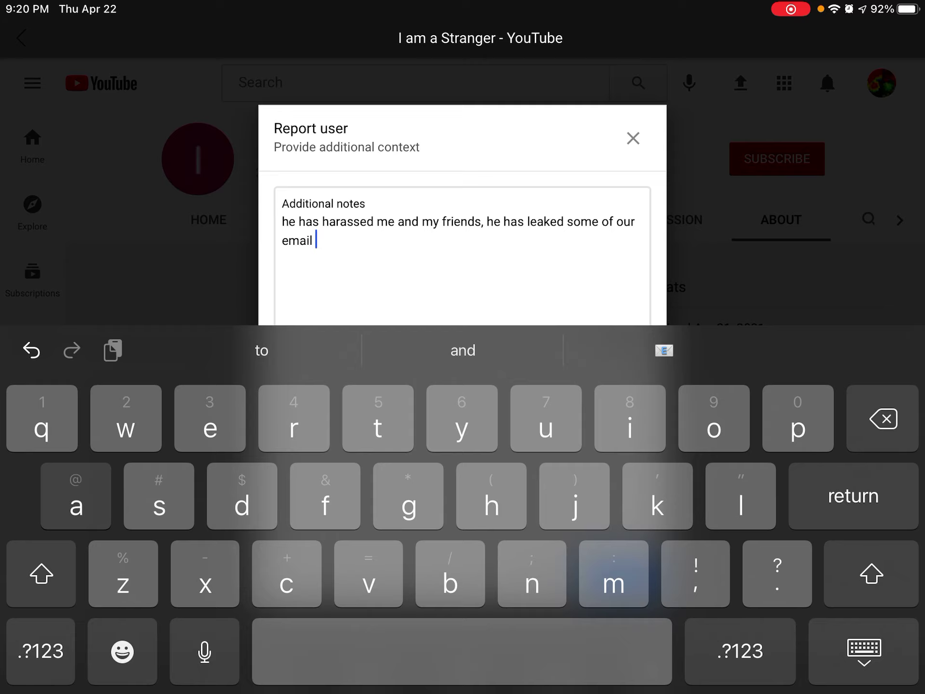
pyautogui.write('ac')
pyautogui.click(463, 350)
pyautogui.press('BackSpace')
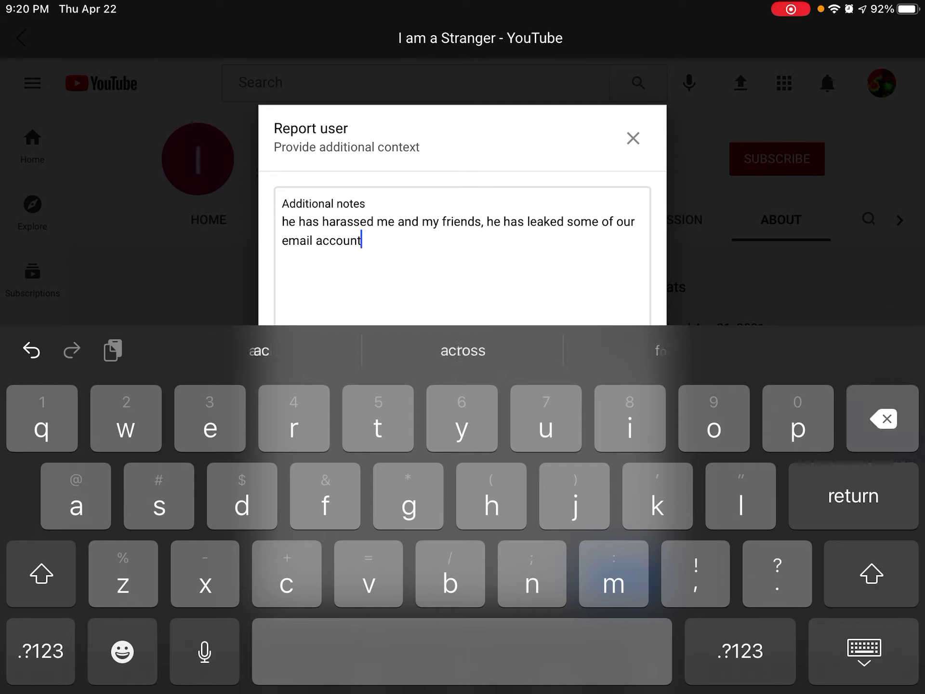
pyautogui.write('s ')
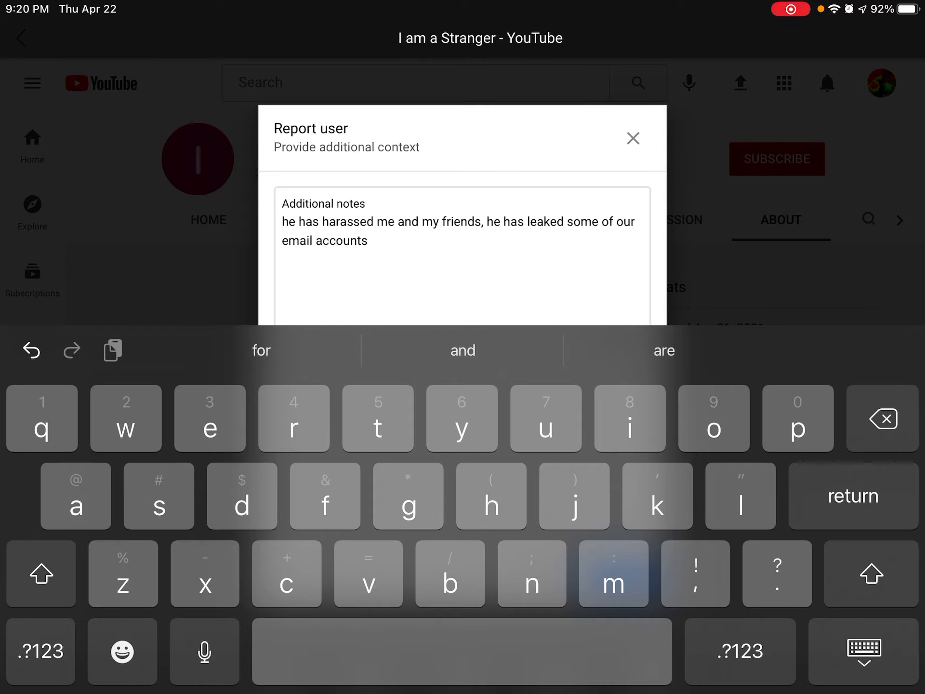
pyautogui.write('and')
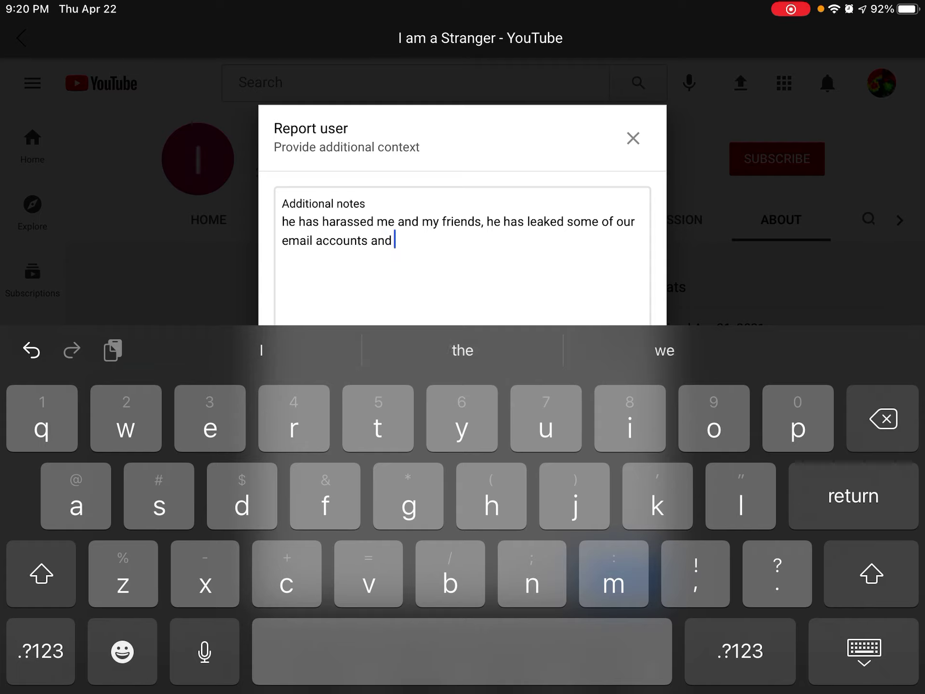
pyautogui.write(' har')
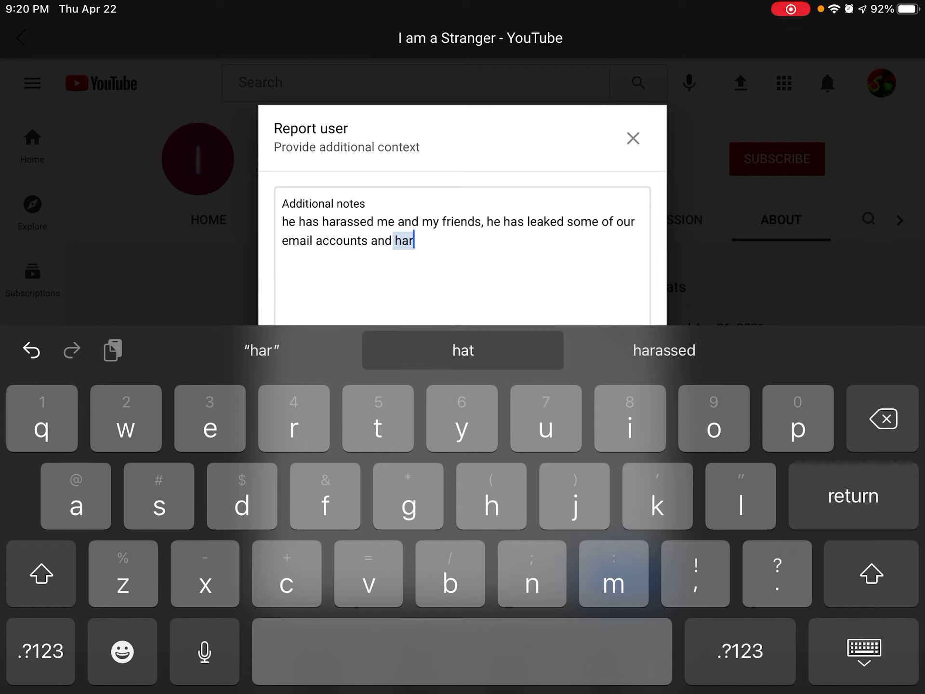
pyautogui.click(664, 350)
pyautogui.write('u')
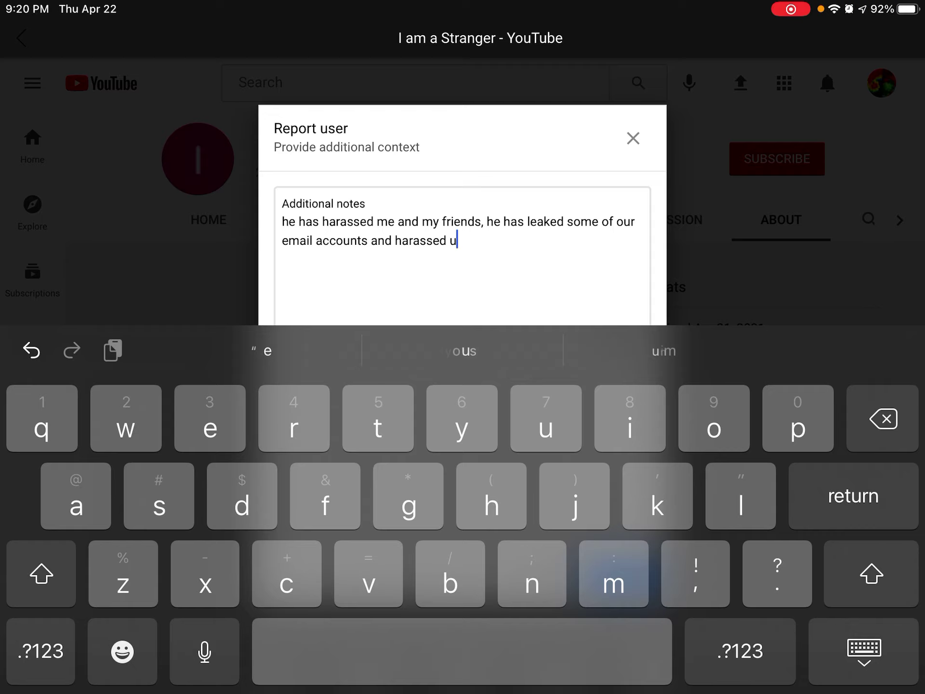
pyautogui.write('s')
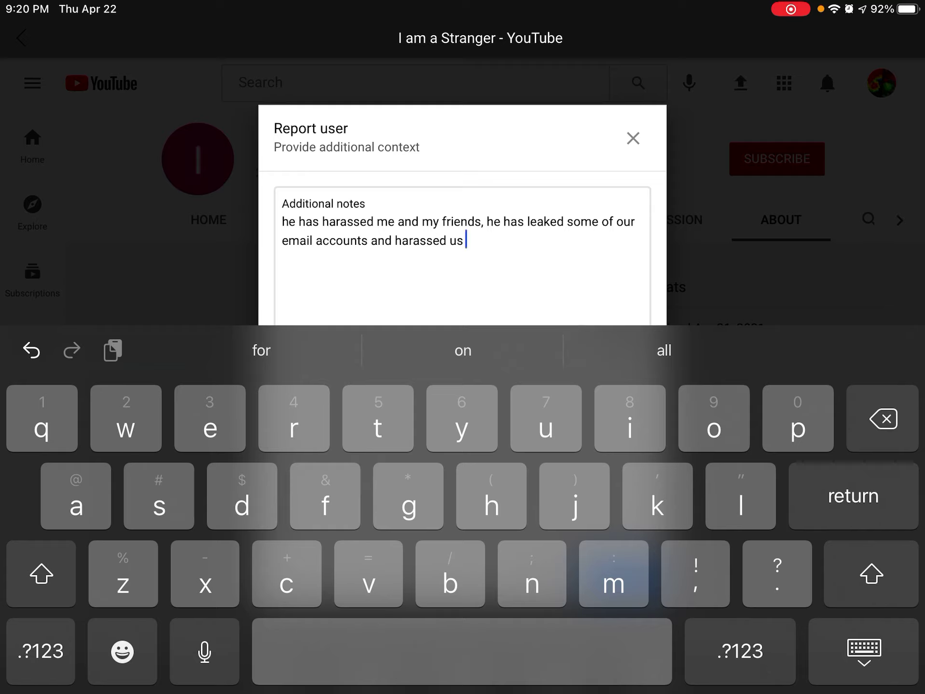
pyautogui.write('for no')
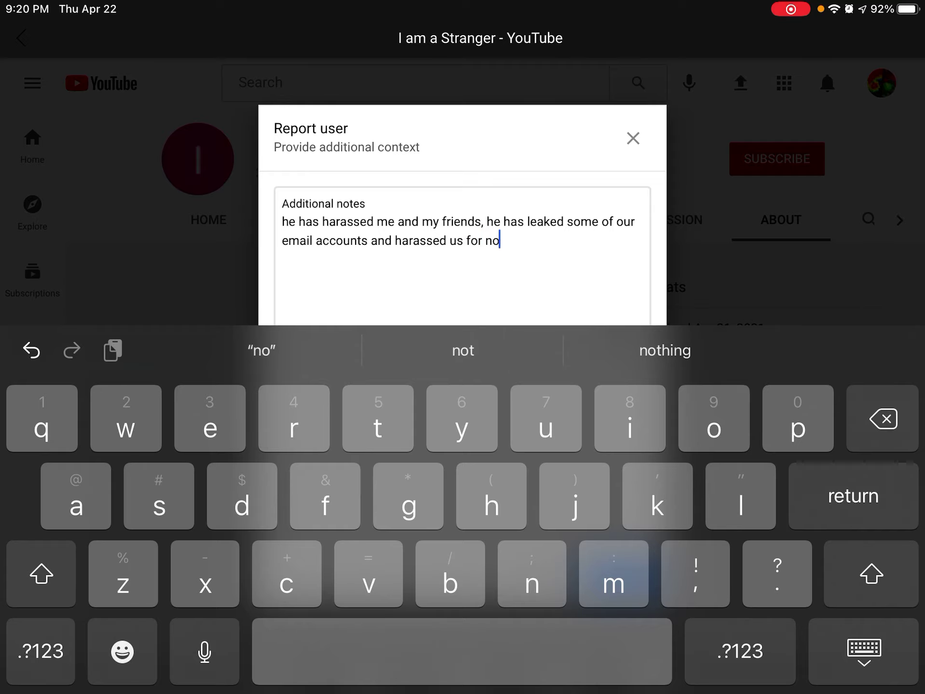
pyautogui.click(261, 350)
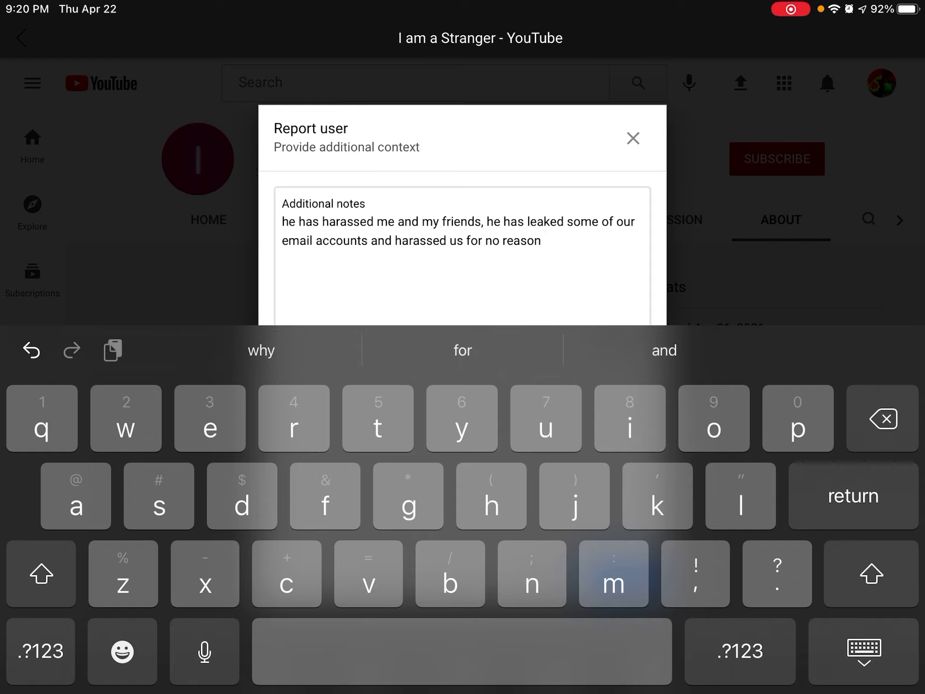
pyautogui.write('i')
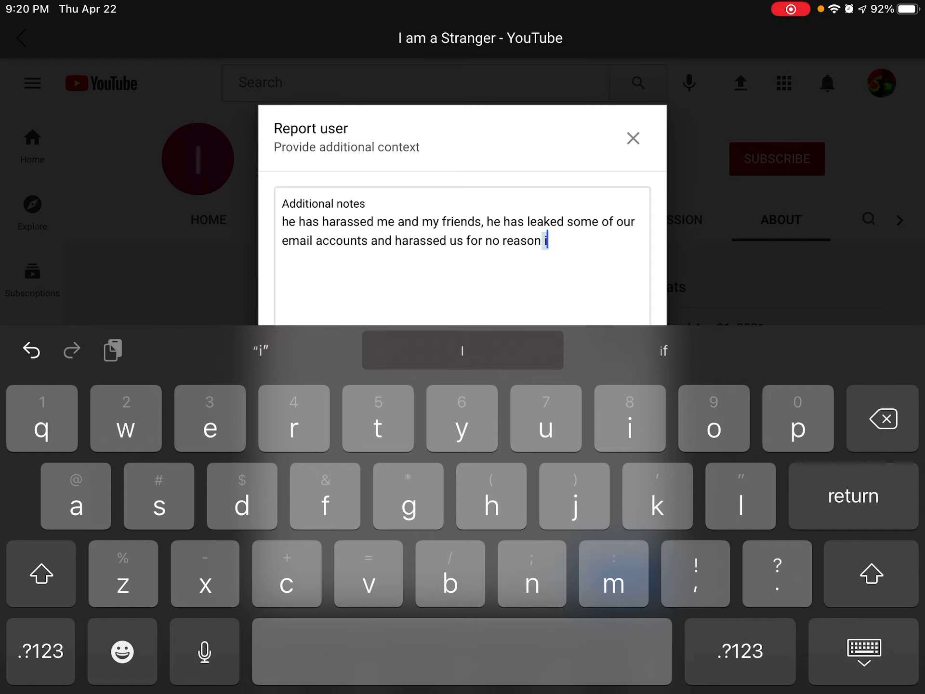
pyautogui.press('BackSpace')
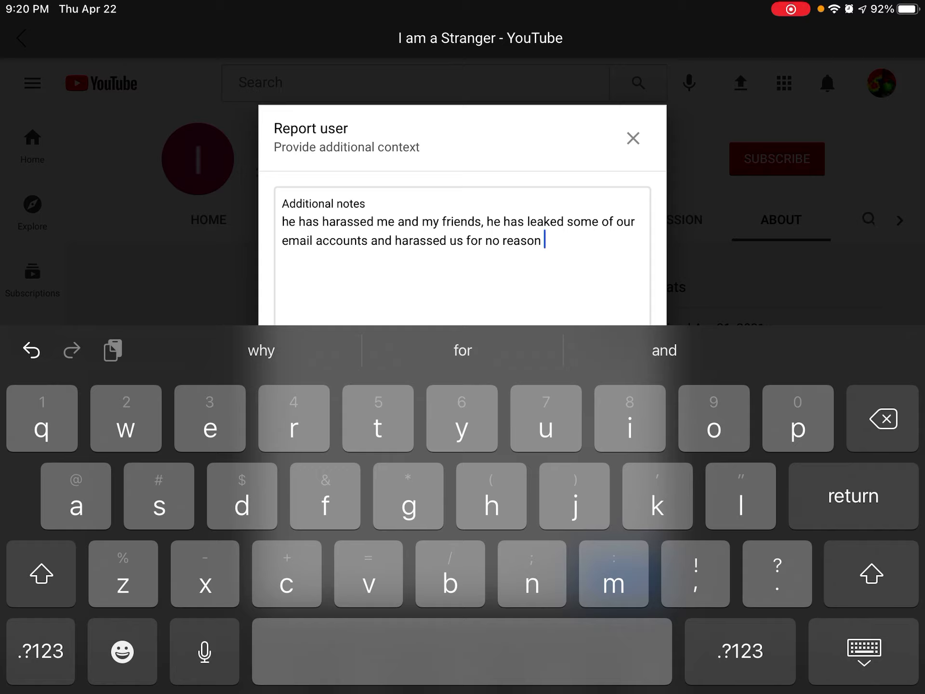
pyautogui.press('BackSpace')
pyautogui.write('.')
pyautogui.click(864, 651)
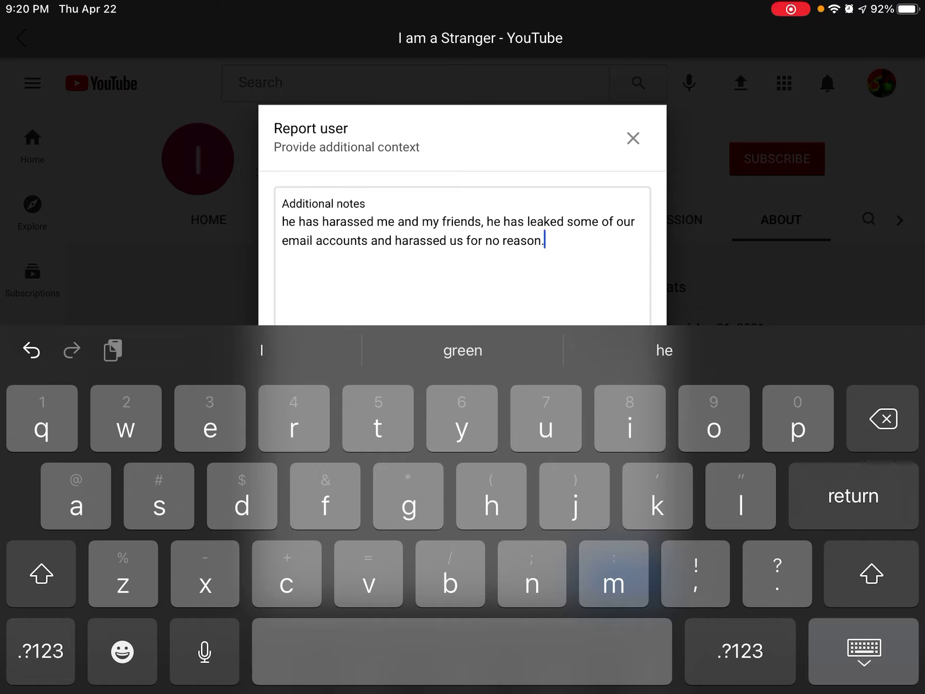
# Submit the report and select the 'Thanks. We've received your report' confirmation text
pyautogui.click(621, 577)
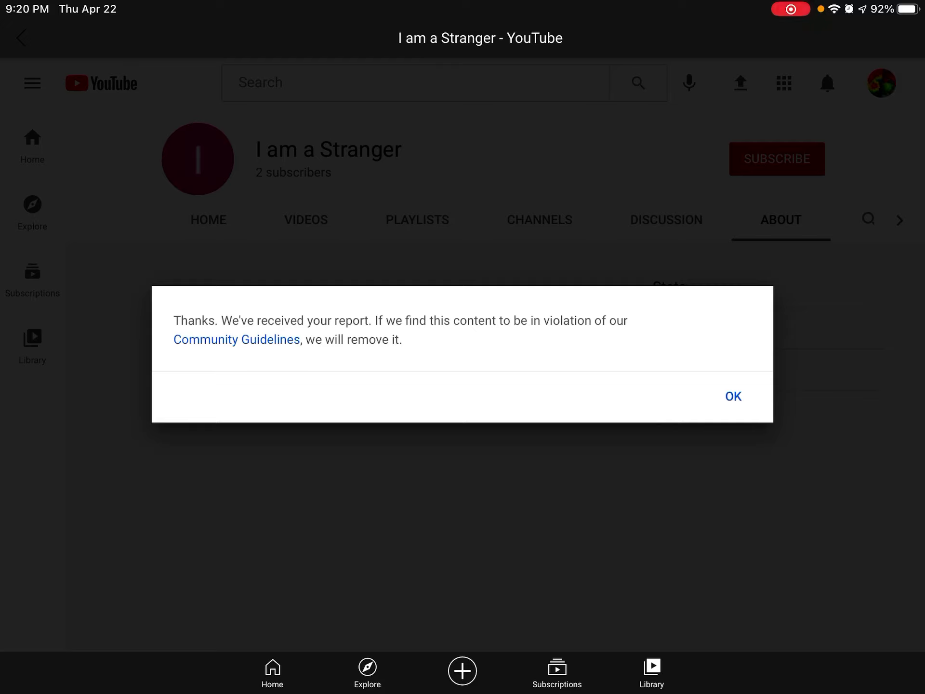
pyautogui.doubleClick(194, 321)
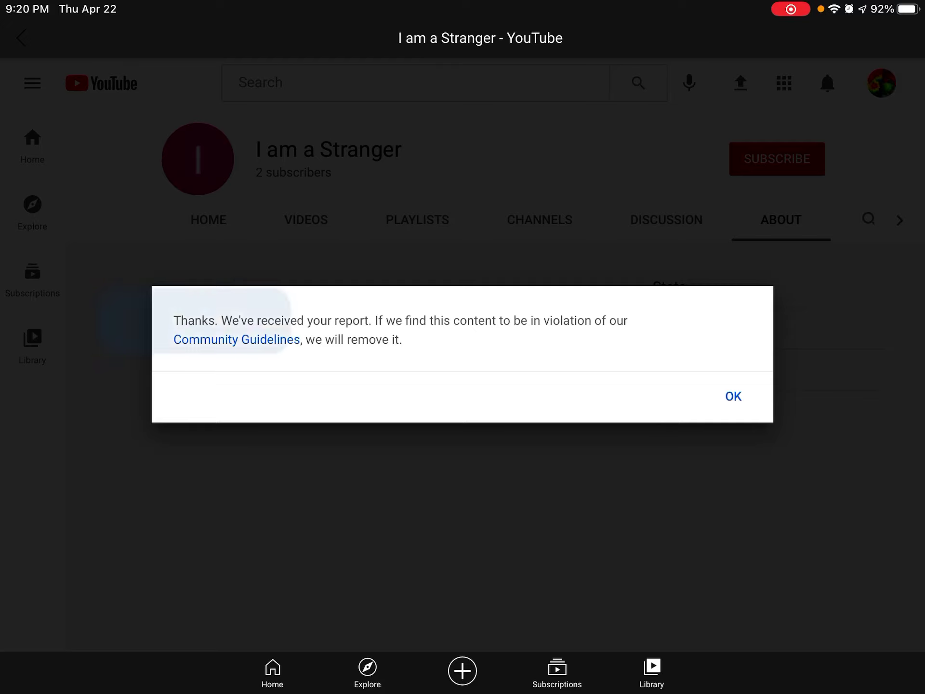
pyautogui.moveTo(215, 325)
pyautogui.mouseDown()
pyautogui.moveTo(561, 333)
pyautogui.moveTo(386, 332)
pyautogui.moveTo(400, 351)
pyautogui.moveTo(440, 333)
pyautogui.moveTo(609, 333)
pyautogui.moveTo(389, 354)
pyautogui.moveTo(916, 593)
pyautogui.moveTo(238, 352)
pyautogui.mouseUp()
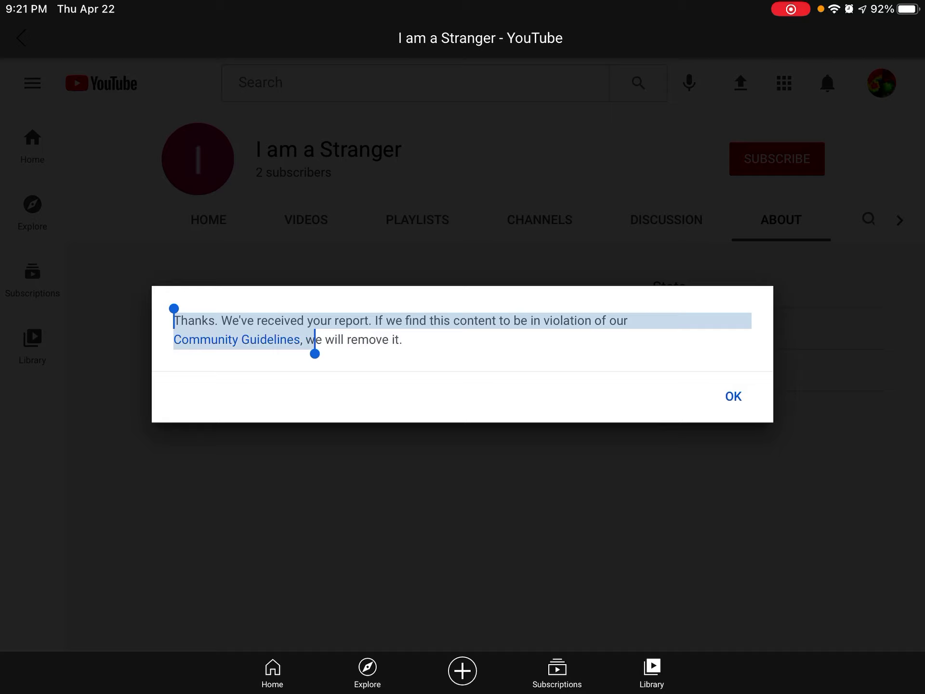
pyautogui.moveTo(315, 353)
pyautogui.mouseDown()
pyautogui.moveTo(402, 353)
pyautogui.moveTo(285, 334)
pyautogui.mouseUp()
pyautogui.click(462, 354)
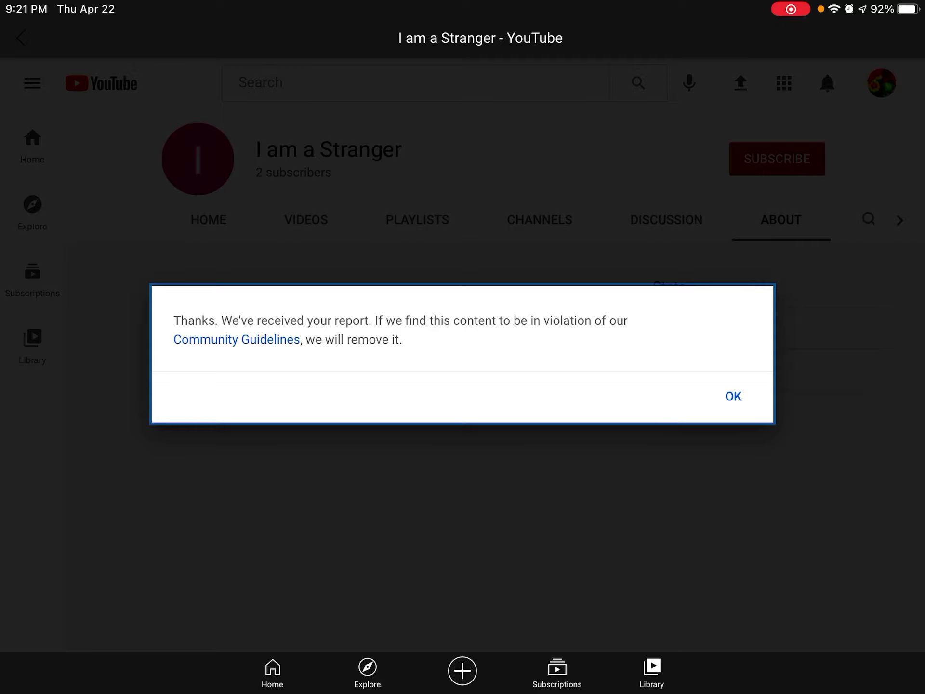
# Dismiss the confirmation and start a second user report choosing Harassment
pyautogui.click(733, 395)
pyautogui.click(663, 417)
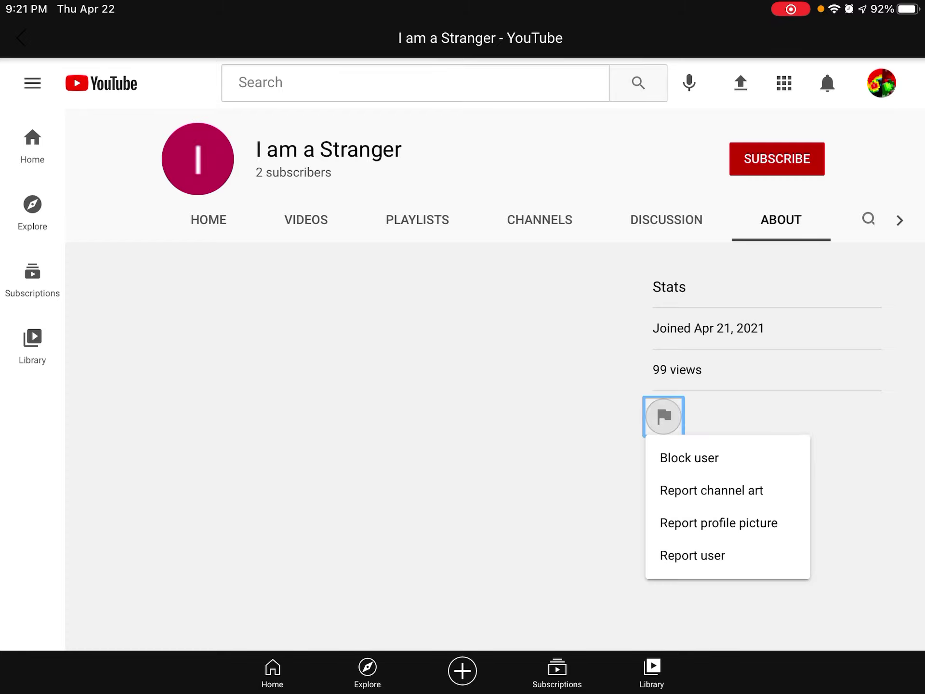
pyautogui.click(692, 555)
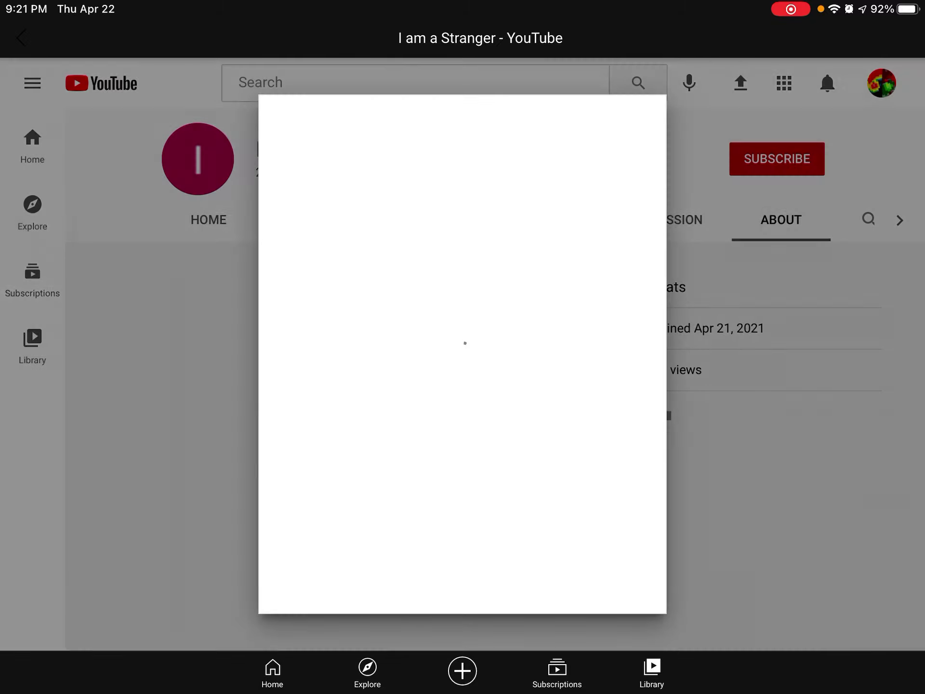
pyautogui.click(286, 196)
pyautogui.click(626, 576)
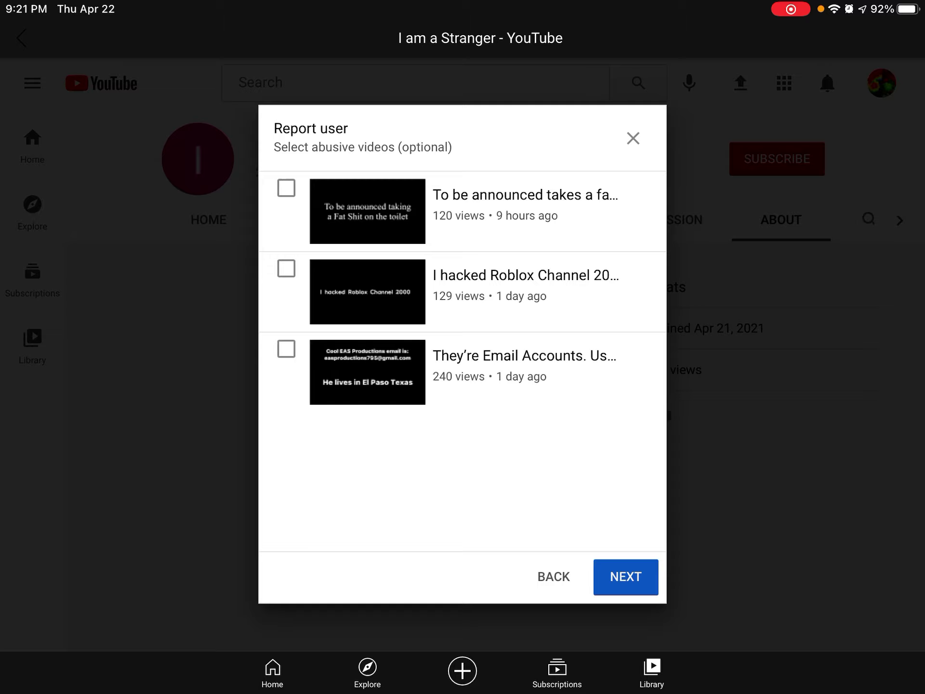
# Flag all three videos as abusive and move into the Additional notes field
pyautogui.click(286, 188)
pyautogui.click(287, 268)
pyautogui.click(286, 349)
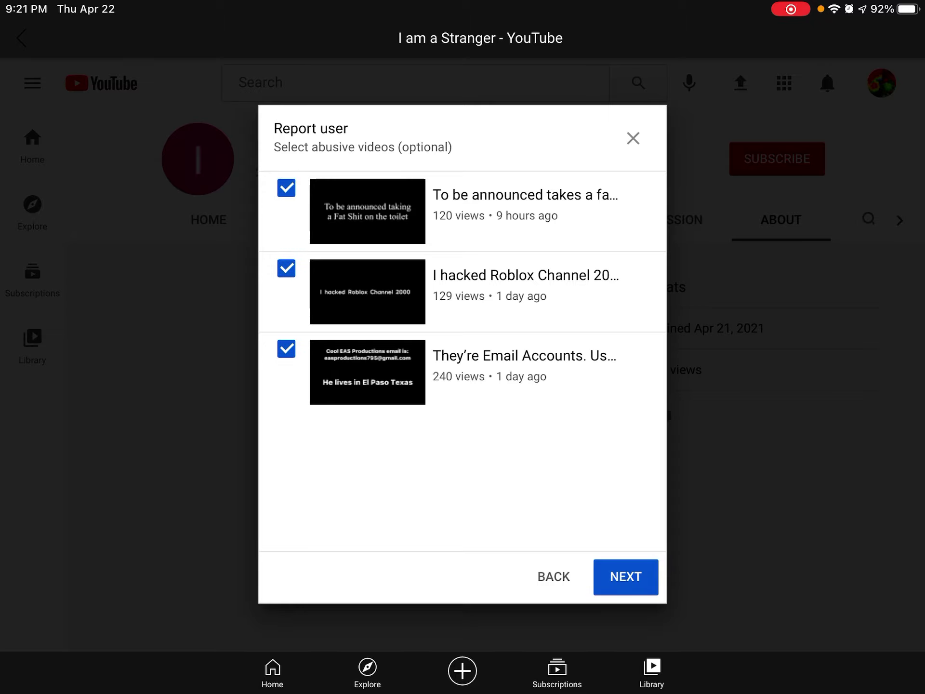
pyautogui.click(625, 576)
pyautogui.click(462, 246)
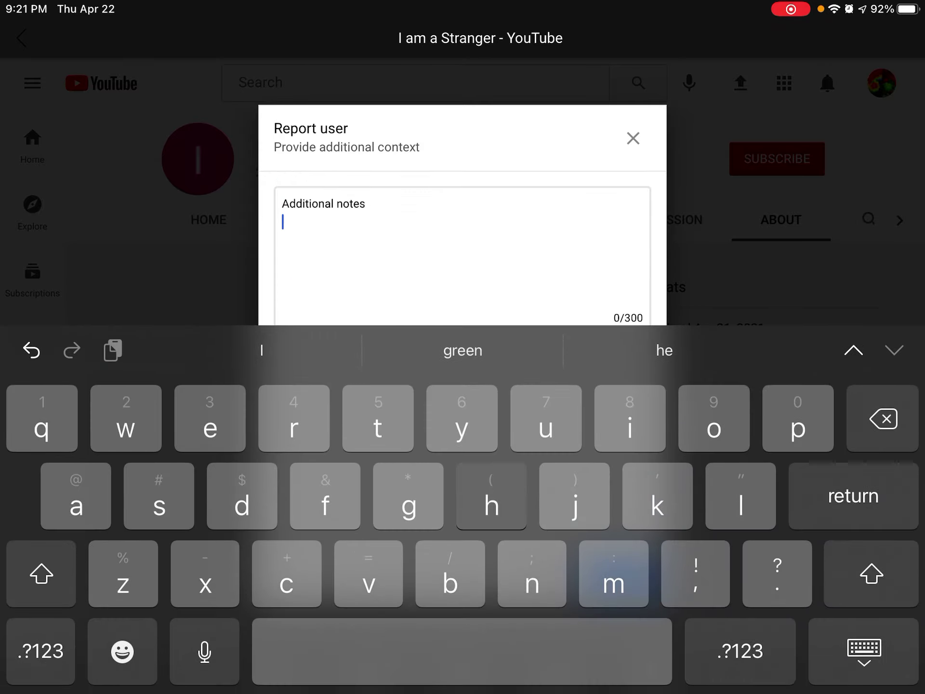
pyautogui.write('he has')
# Write in the notes that he harassed me and my friends
pyautogui.press('BackSpace')
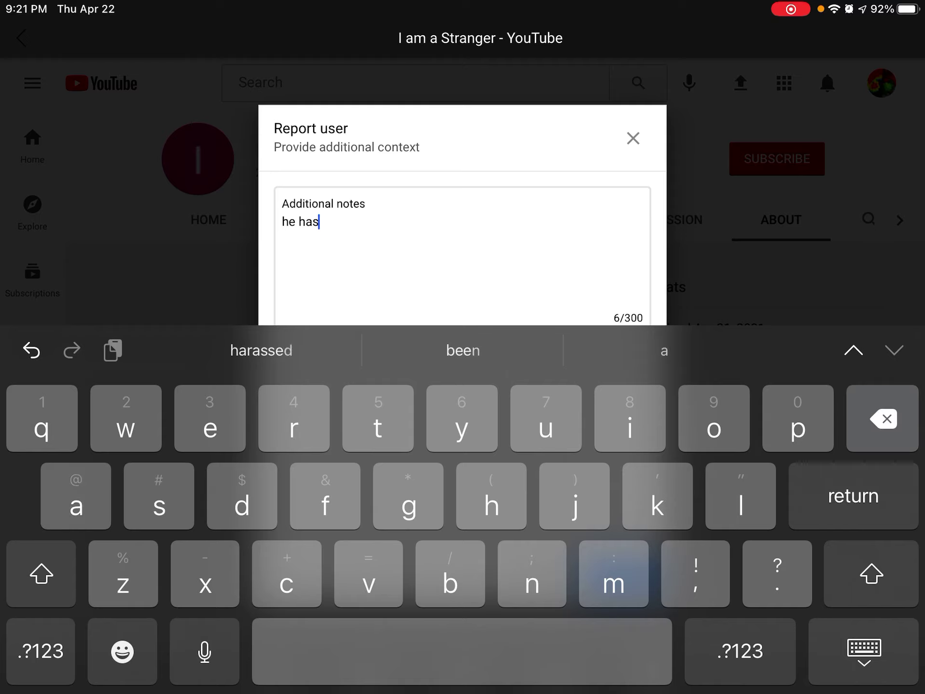
pyautogui.write('ha')
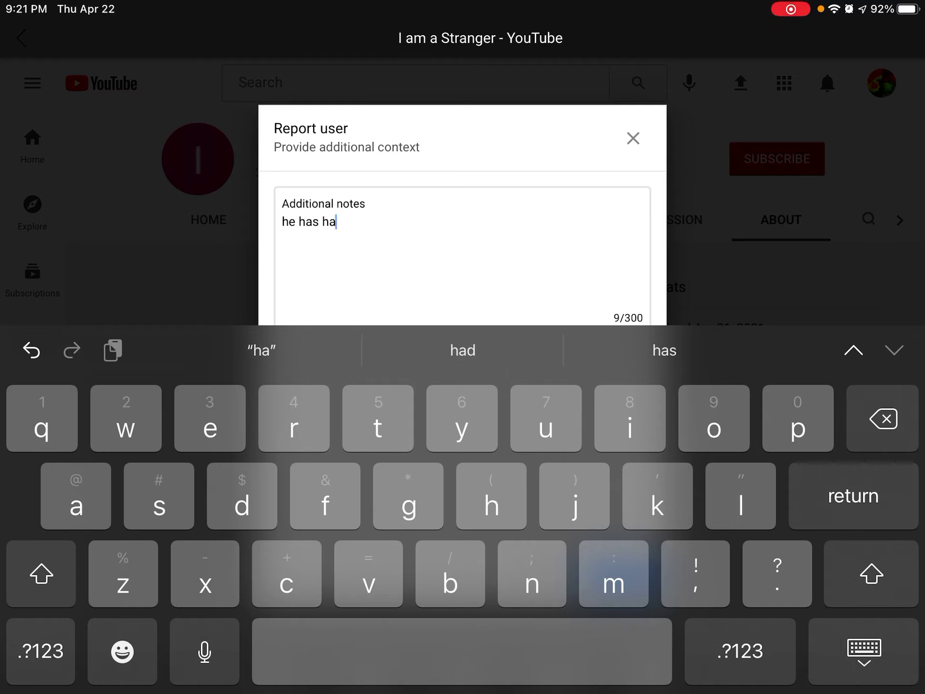
pyautogui.write('ra')
pyautogui.click(462, 350)
pyautogui.click(463, 350)
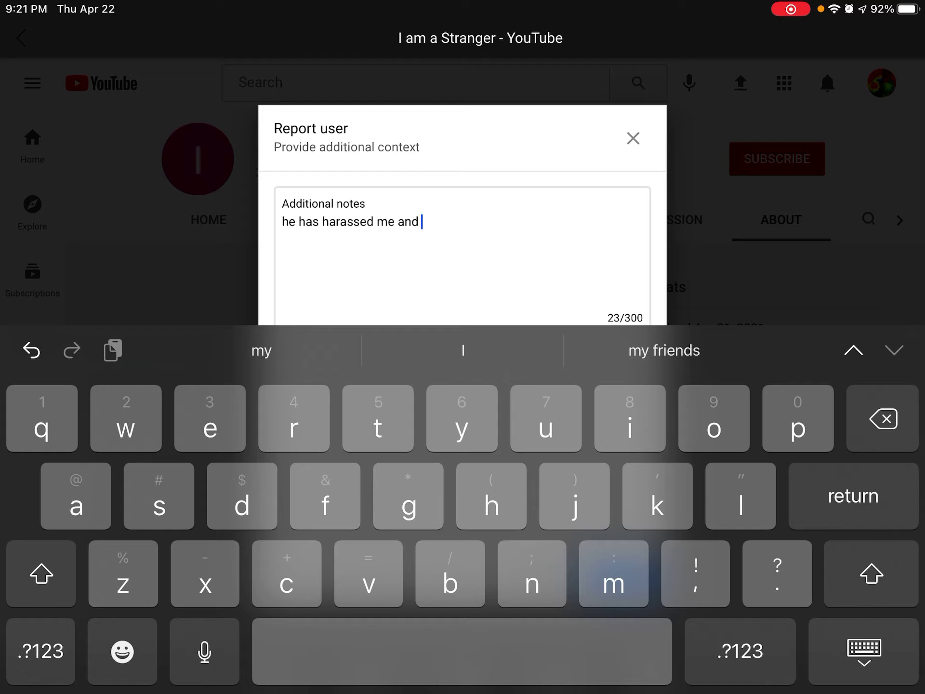
pyautogui.click(261, 350)
pyautogui.click(261, 349)
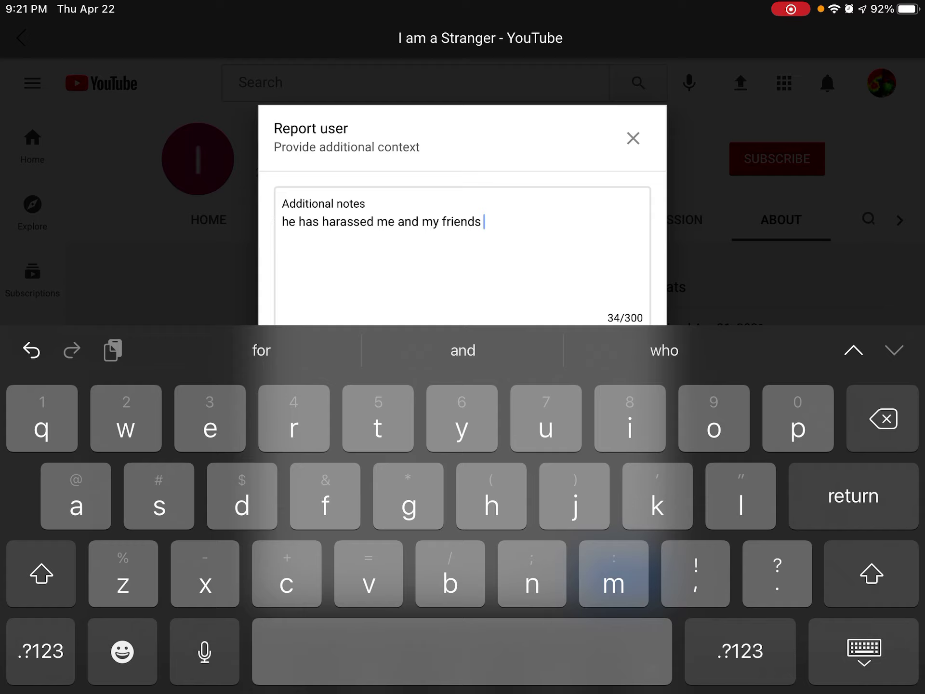
pyautogui.press('BackSpace')
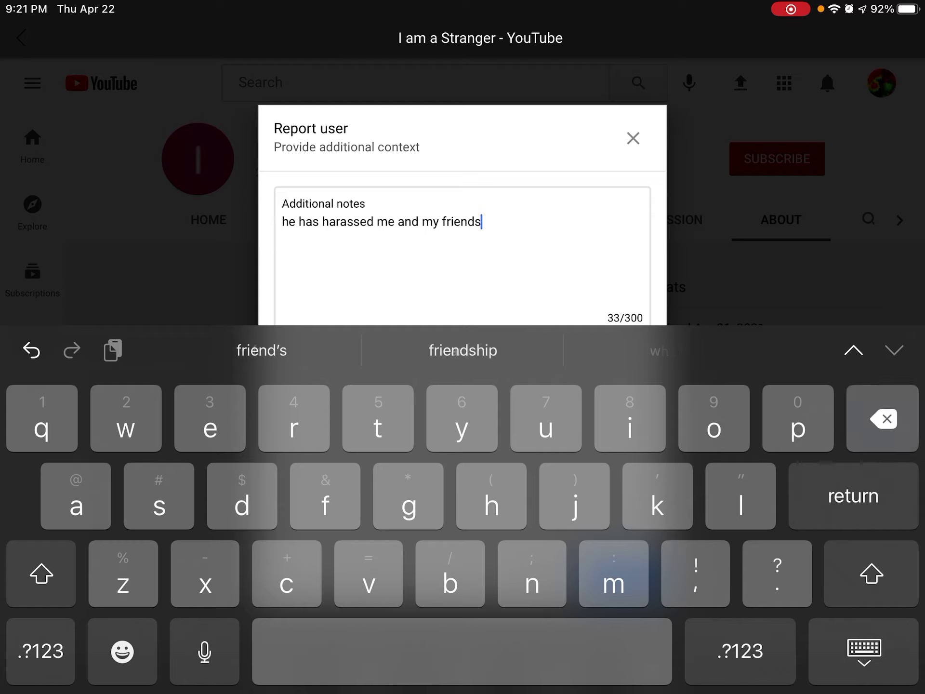
pyautogui.write(', he ')
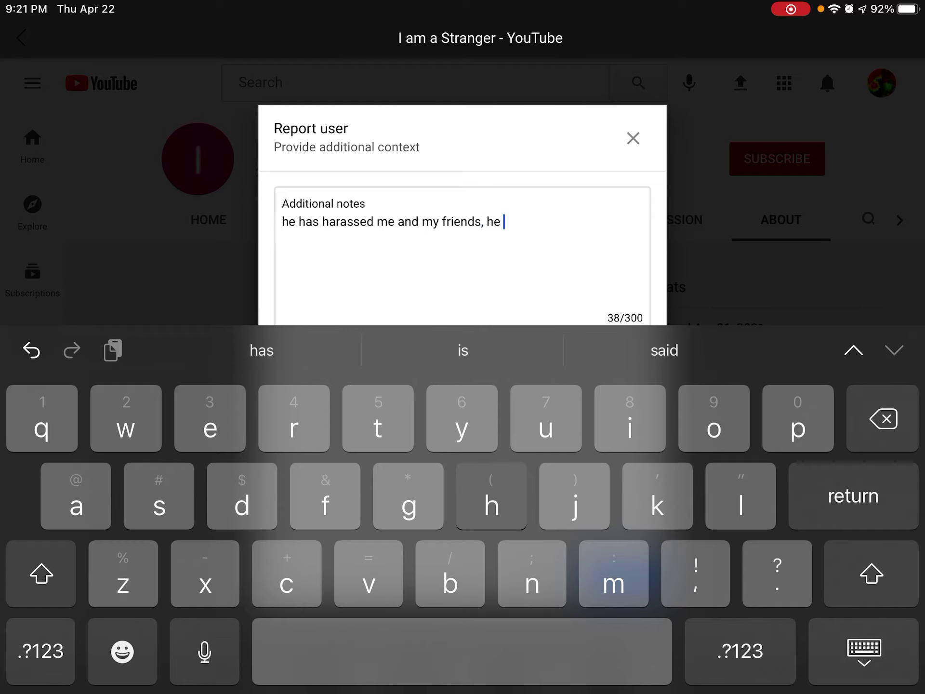
pyautogui.write('has ma')
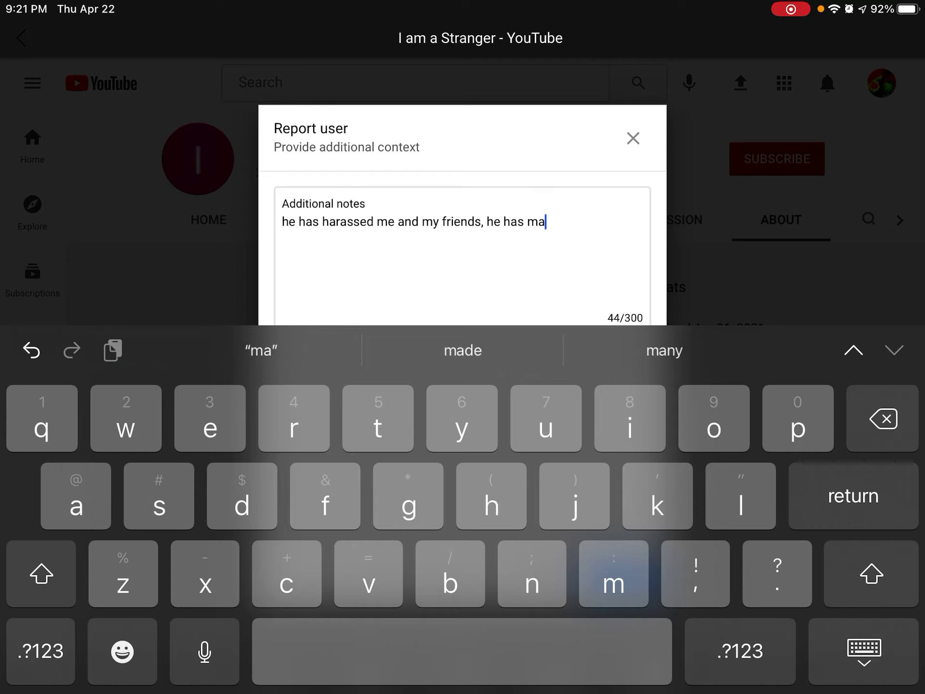
pyautogui.write('de ')
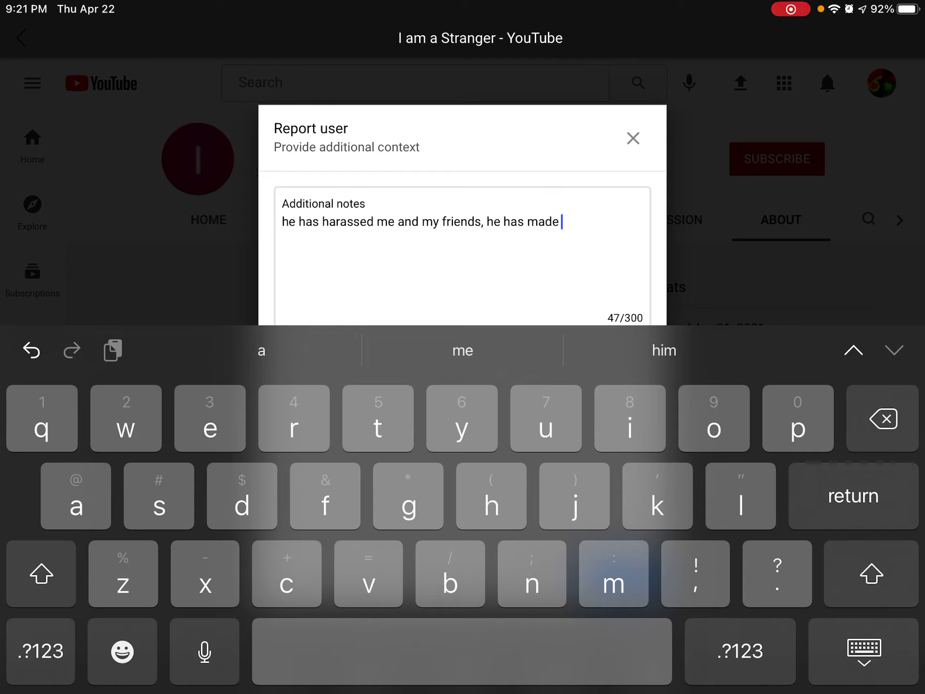
pyautogui.write('emb')
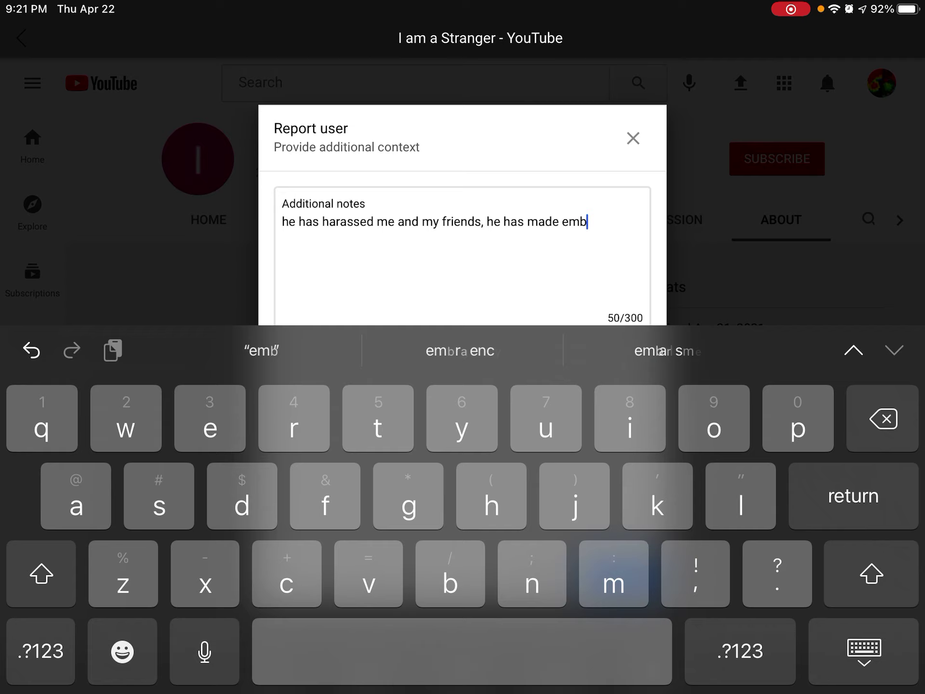
pyautogui.write('a')
# Add the part about embarrassing videos about us to the notes
pyautogui.click(463, 350)
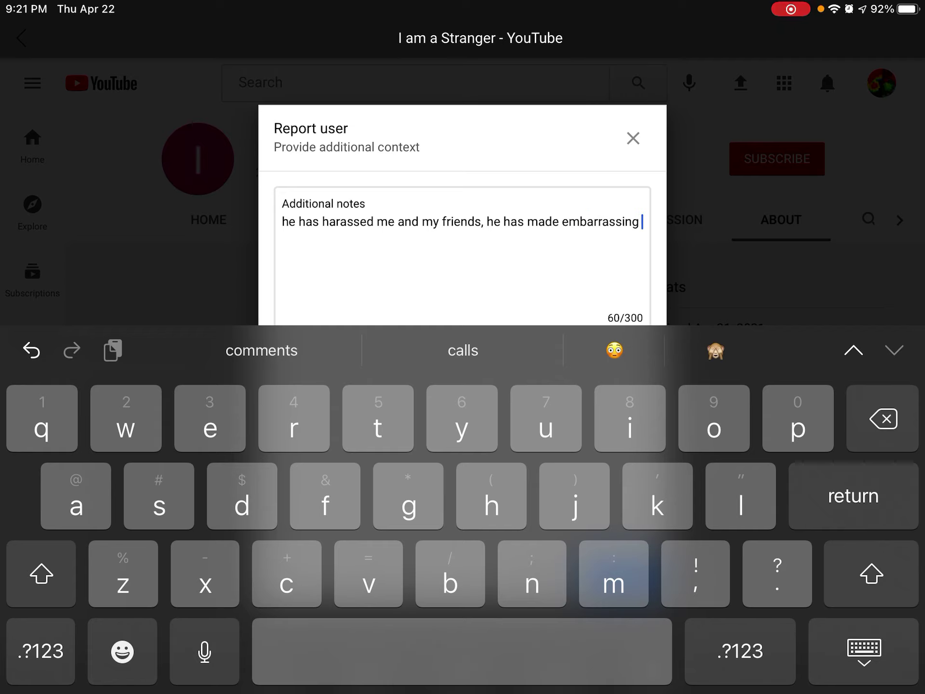
pyautogui.write('w')
pyautogui.press('BackSpace')
pyautogui.write('v')
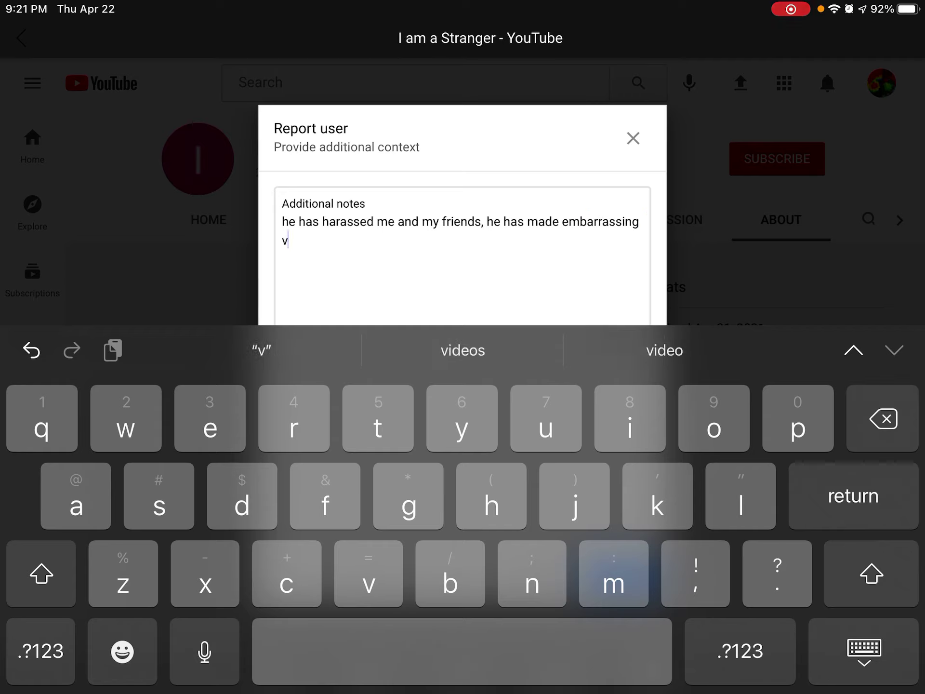
pyautogui.click(462, 350)
pyautogui.write('abo')
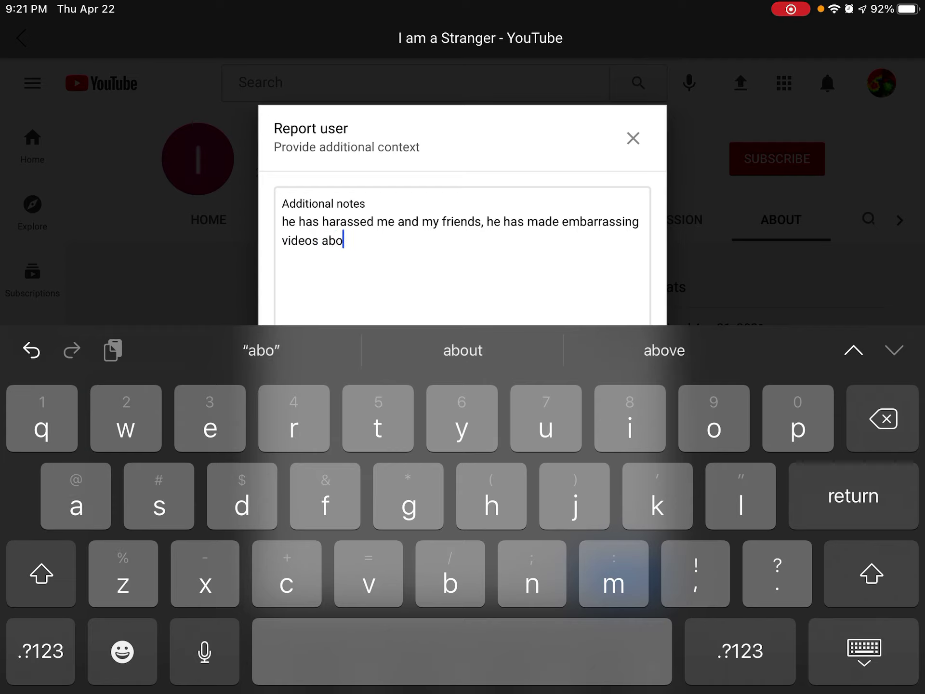
pyautogui.click(462, 349)
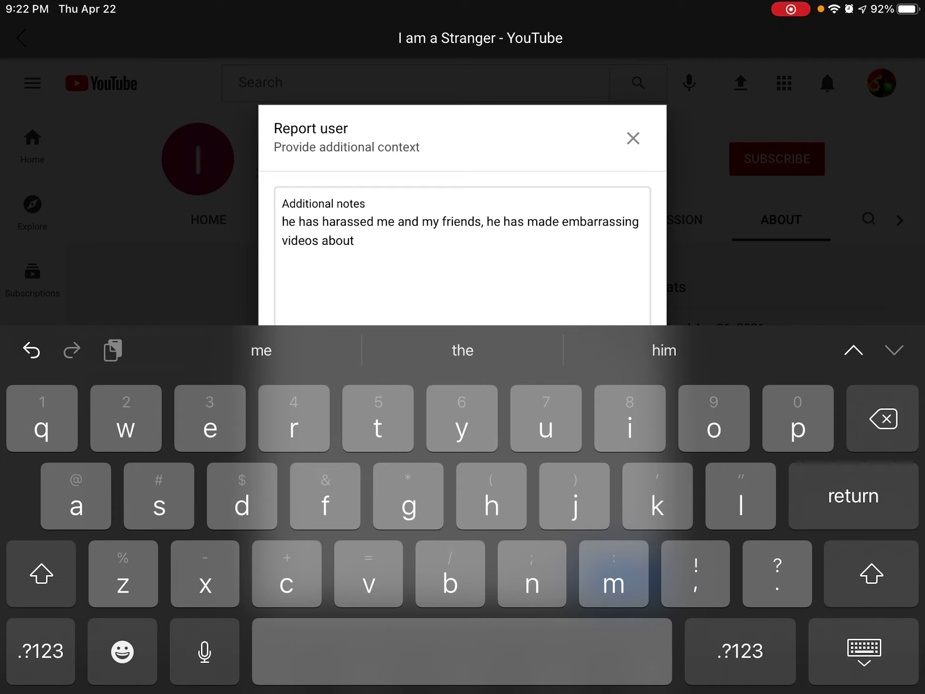
pyautogui.write('us a')
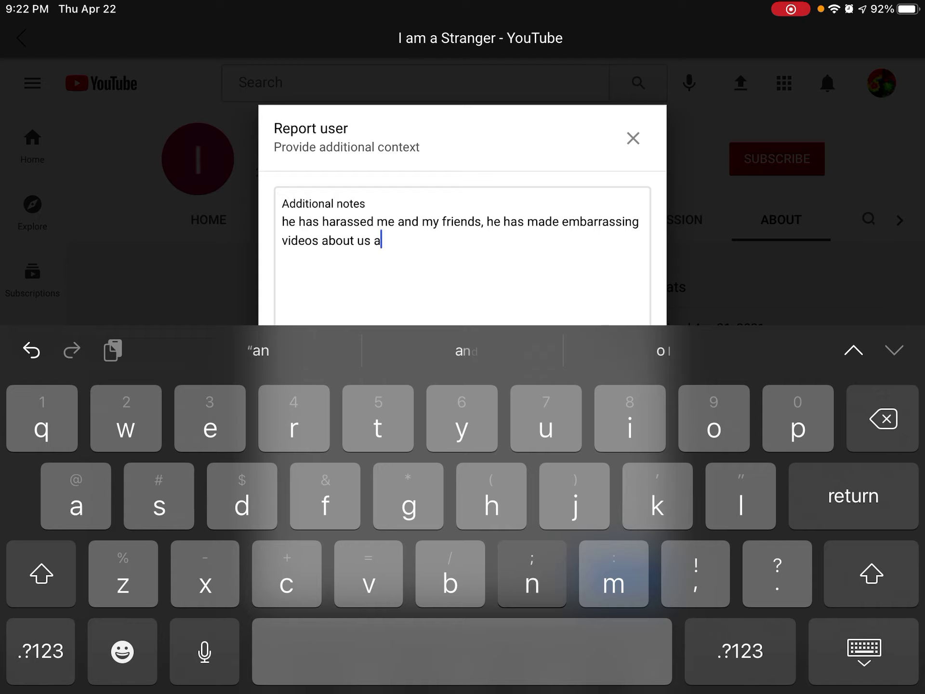
pyautogui.write('nd le')
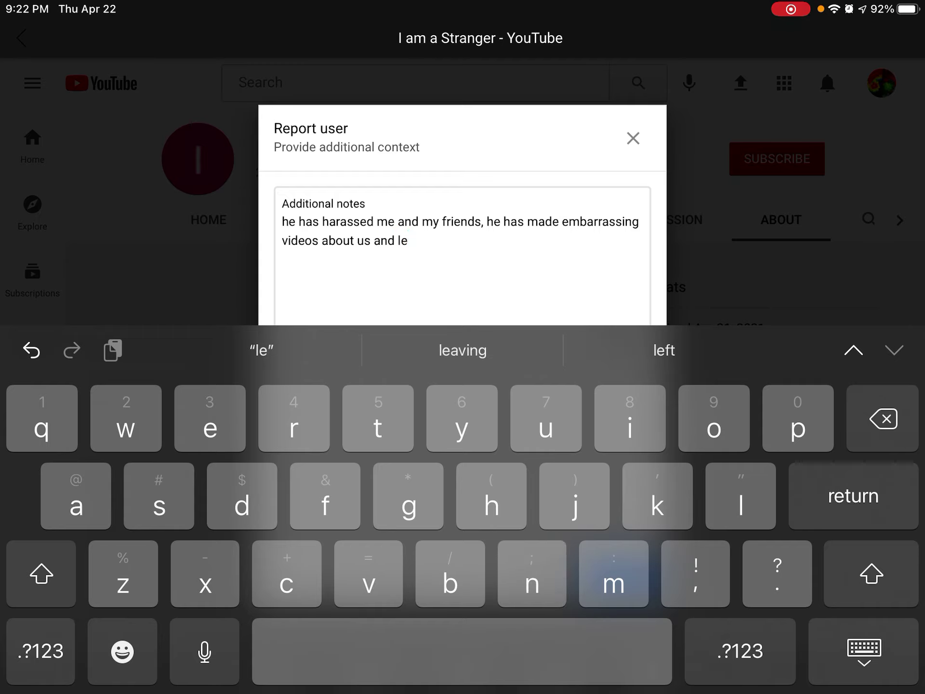
pyautogui.write('ak')
# Finish the notes with leaked some of our email accounts 'for no reason.' and close the keyboard
pyautogui.click(463, 350)
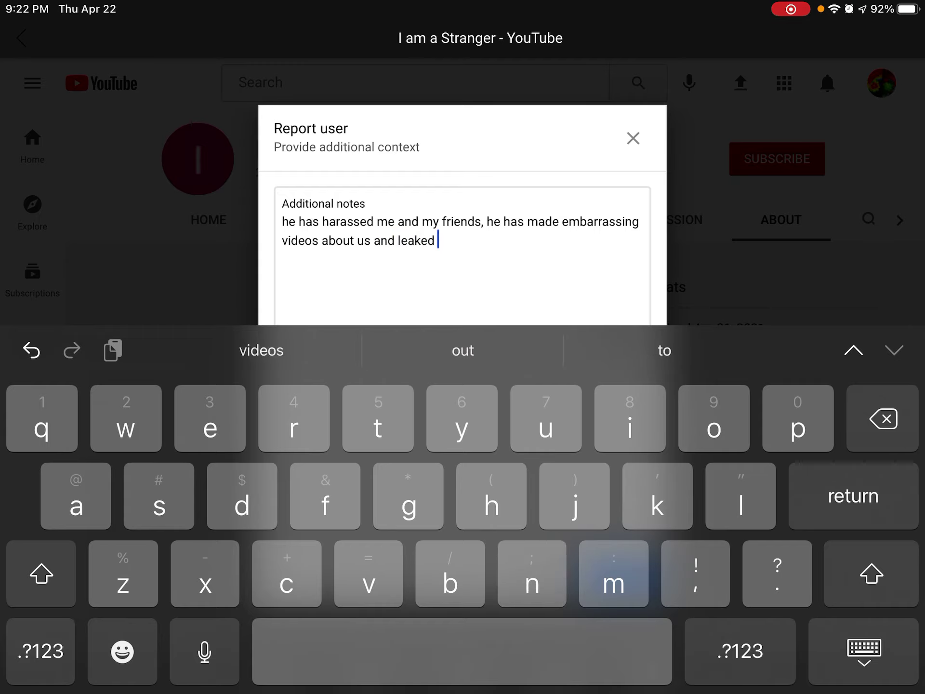
pyautogui.write('s')
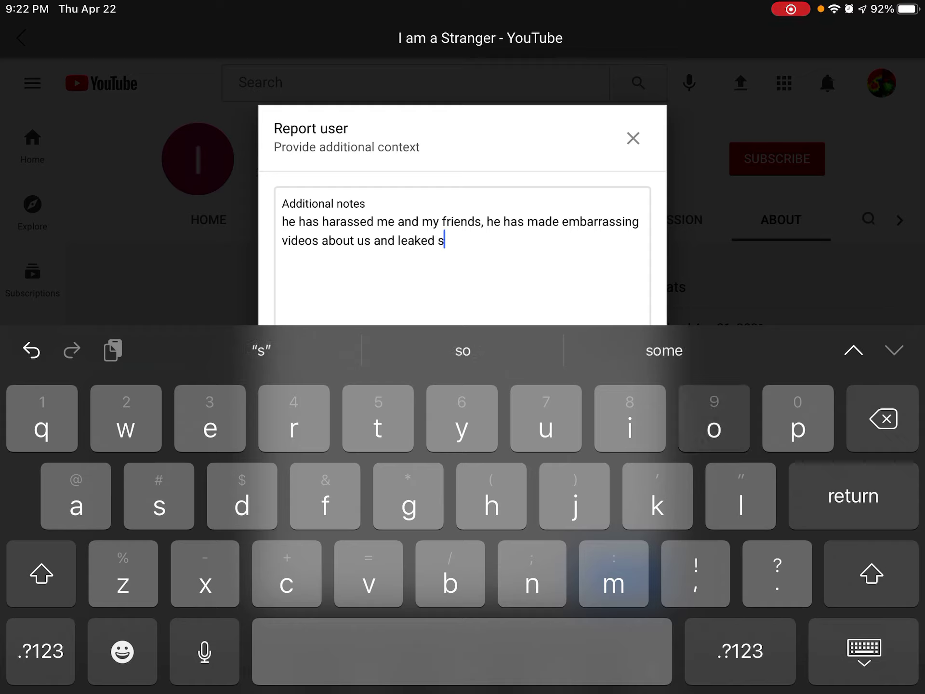
pyautogui.write('o')
pyautogui.click(463, 350)
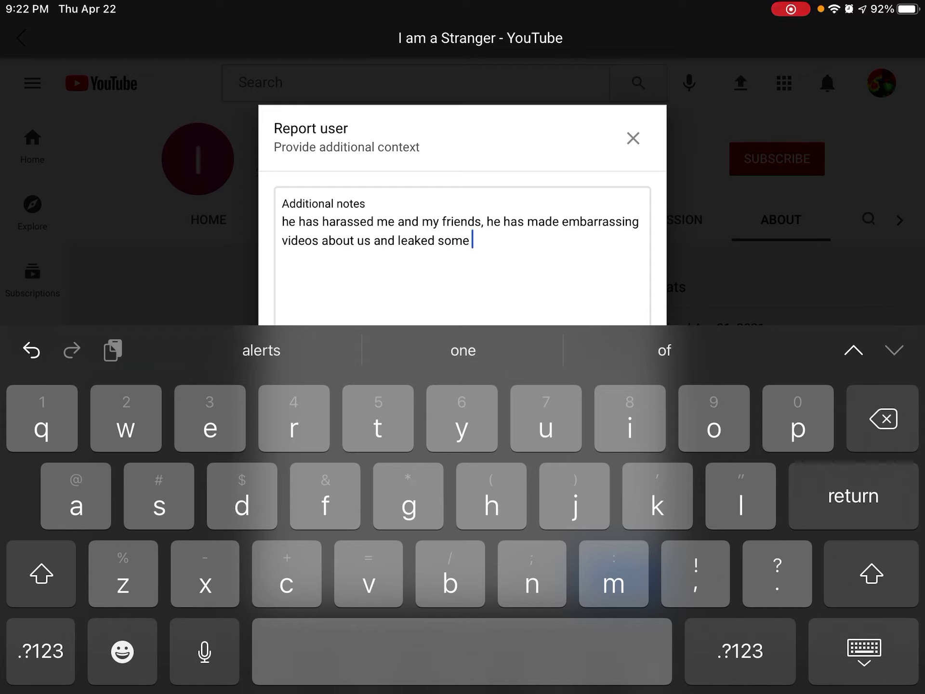
pyautogui.click(665, 350)
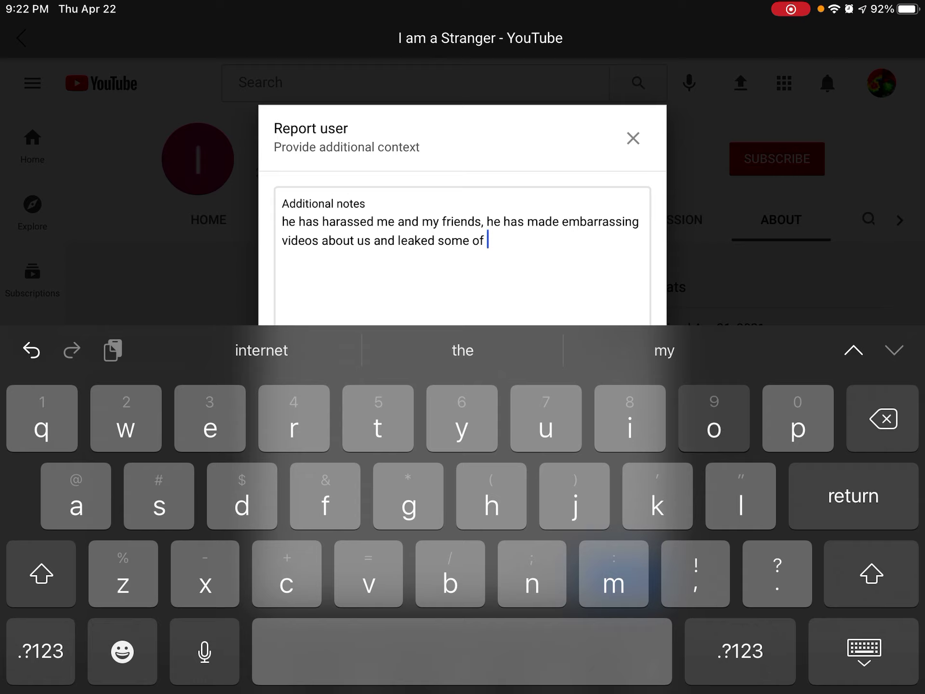
pyautogui.write('our em')
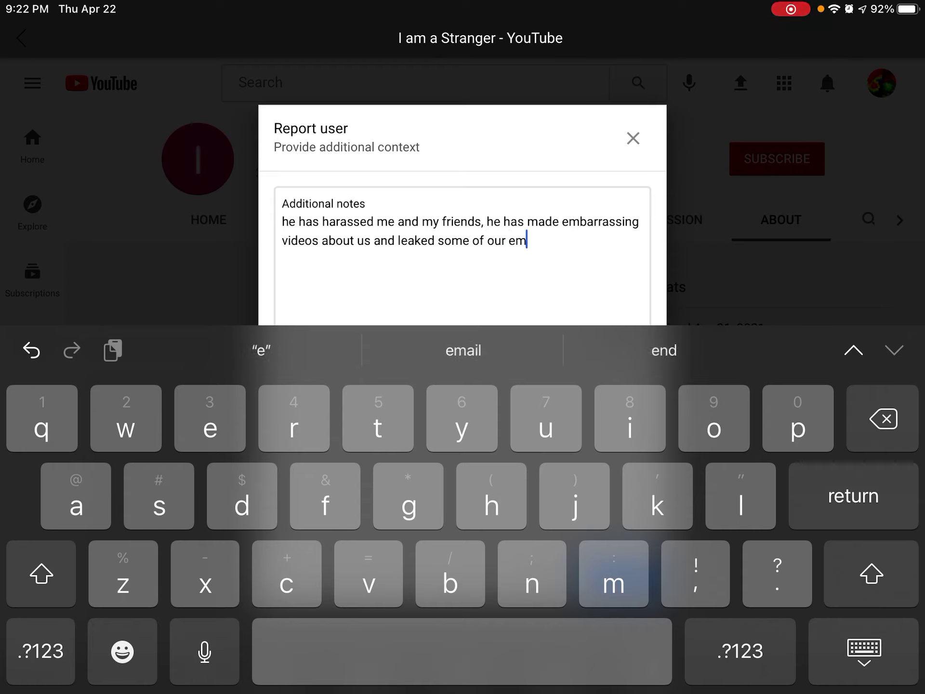
pyautogui.write('a')
pyautogui.click(663, 350)
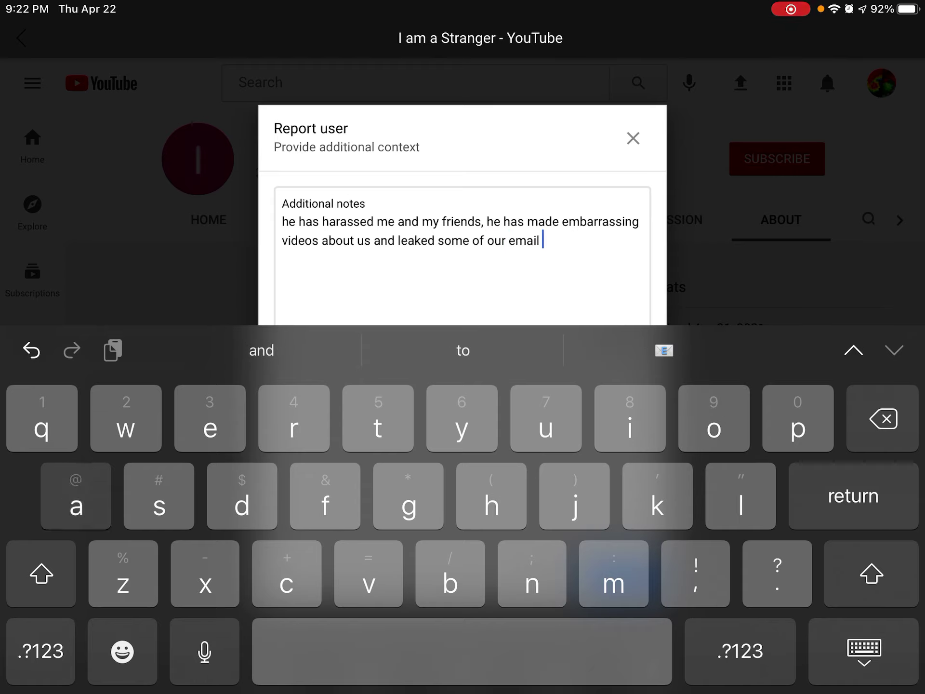
pyautogui.write('acc')
pyautogui.click(463, 350)
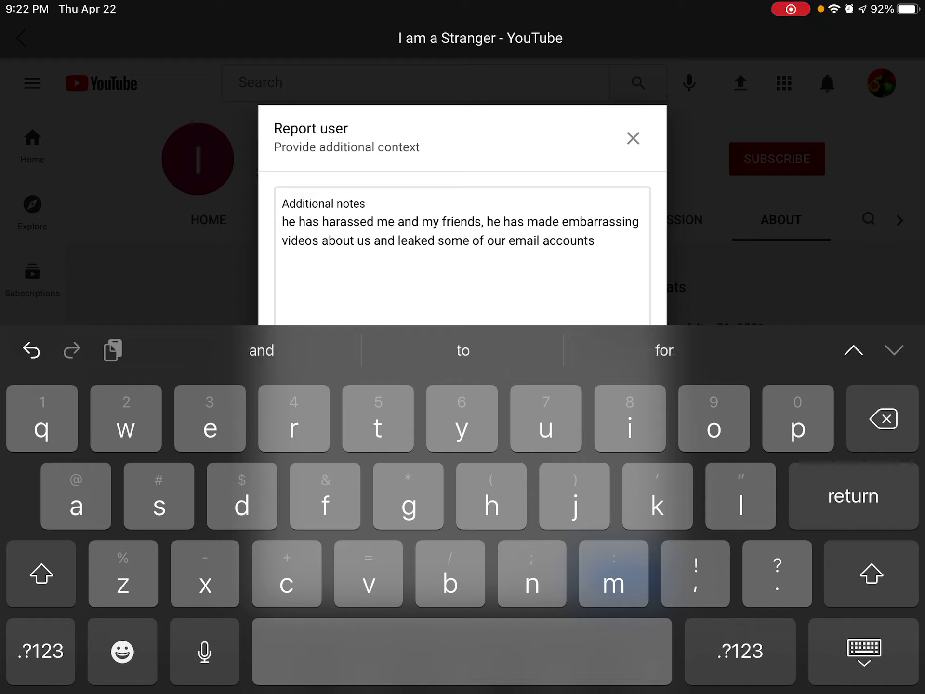
pyautogui.press('BackSpace')
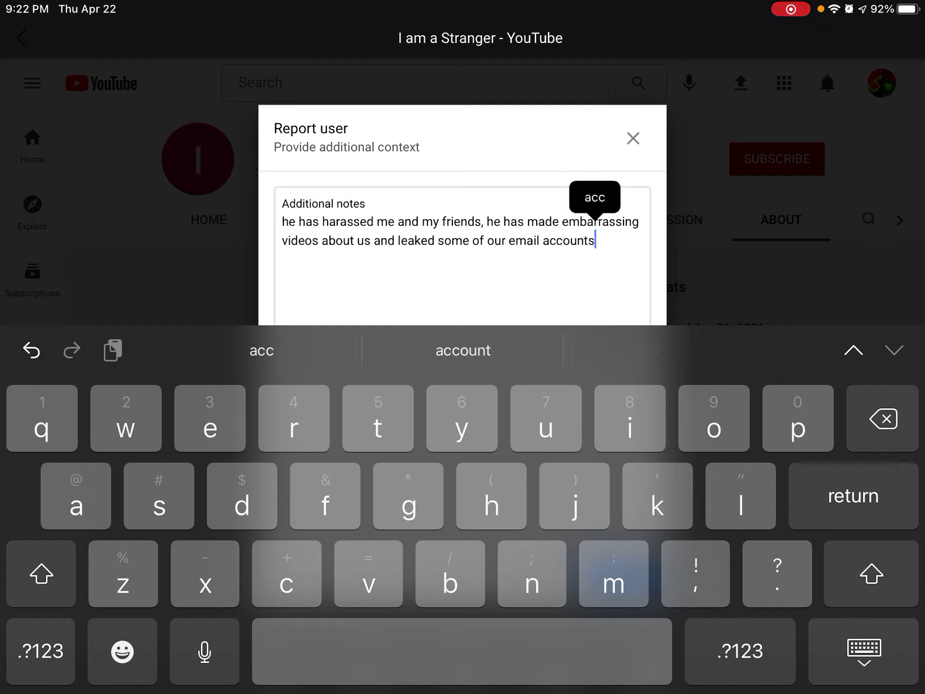
pyautogui.write('fo')
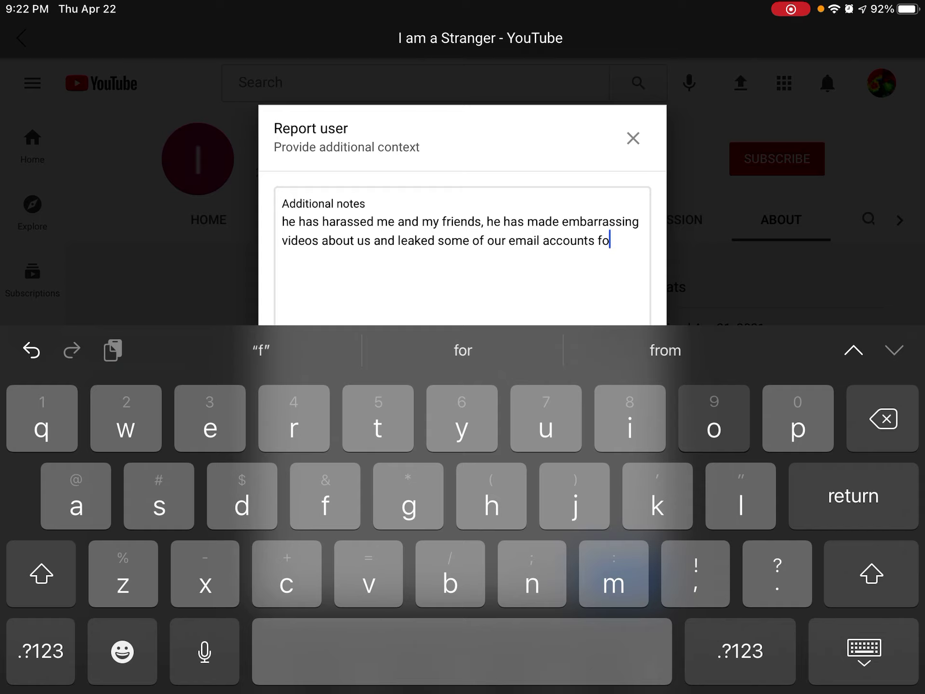
pyautogui.write('r no')
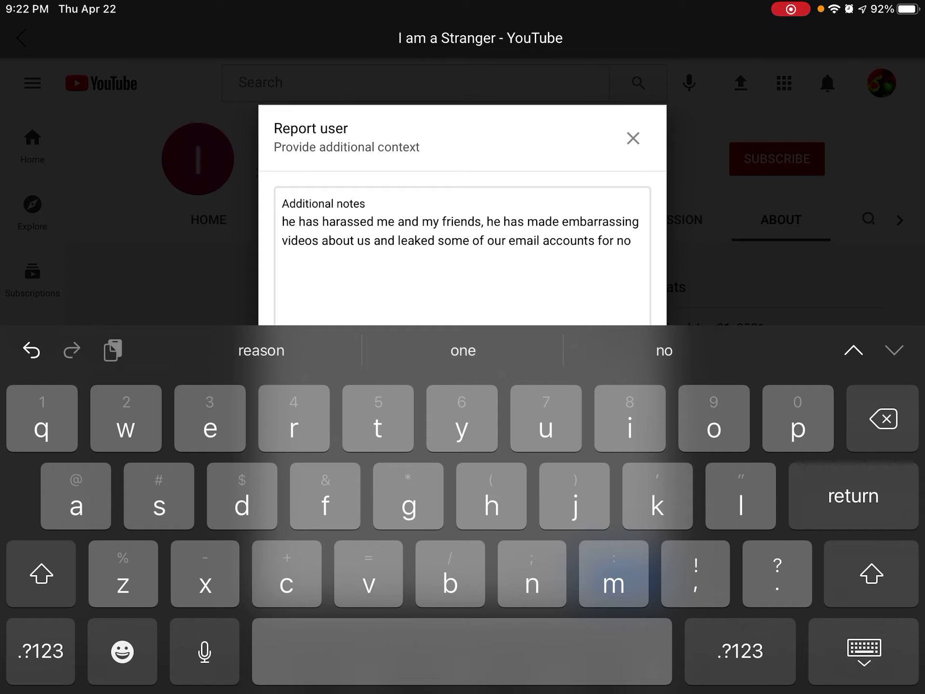
pyautogui.write(' reason')
pyautogui.press('BackSpace')
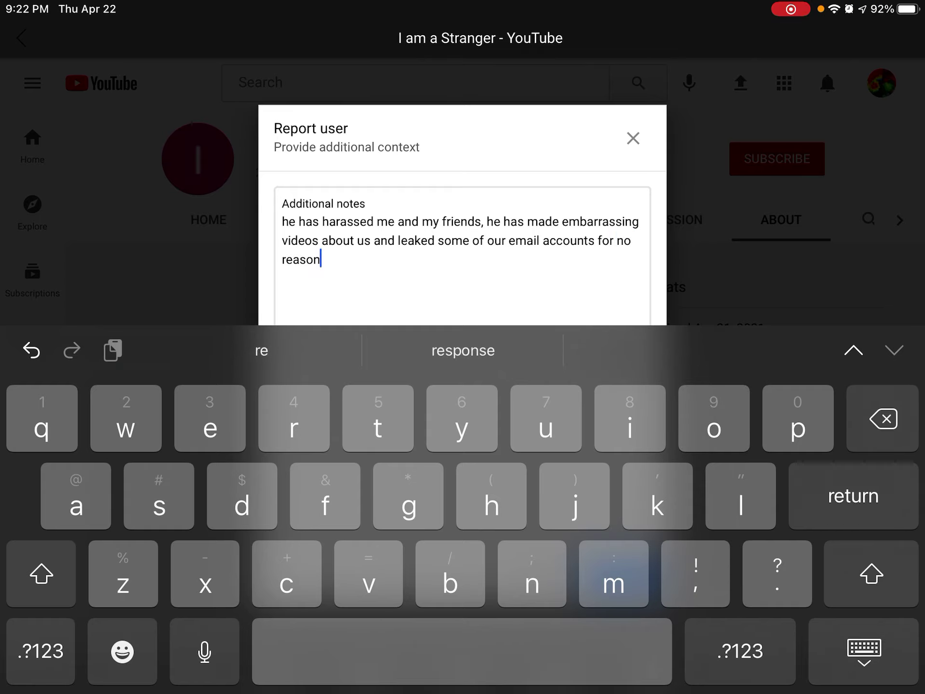
pyautogui.write('.')
pyautogui.click(864, 650)
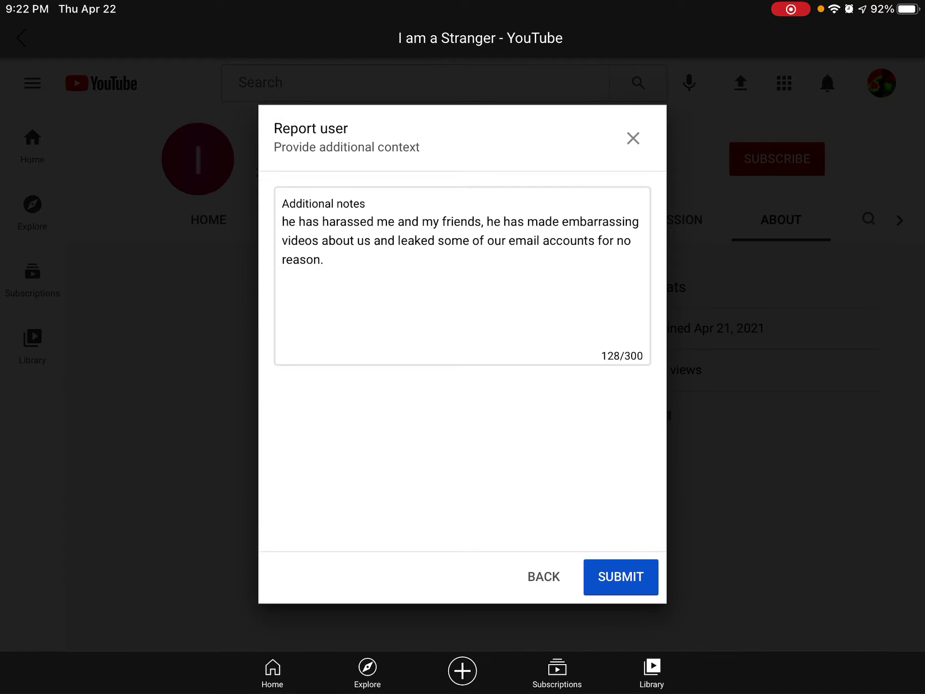
# Submit the second report, dismiss its confirmation, and view the channel's Videos and Home
pyautogui.click(620, 576)
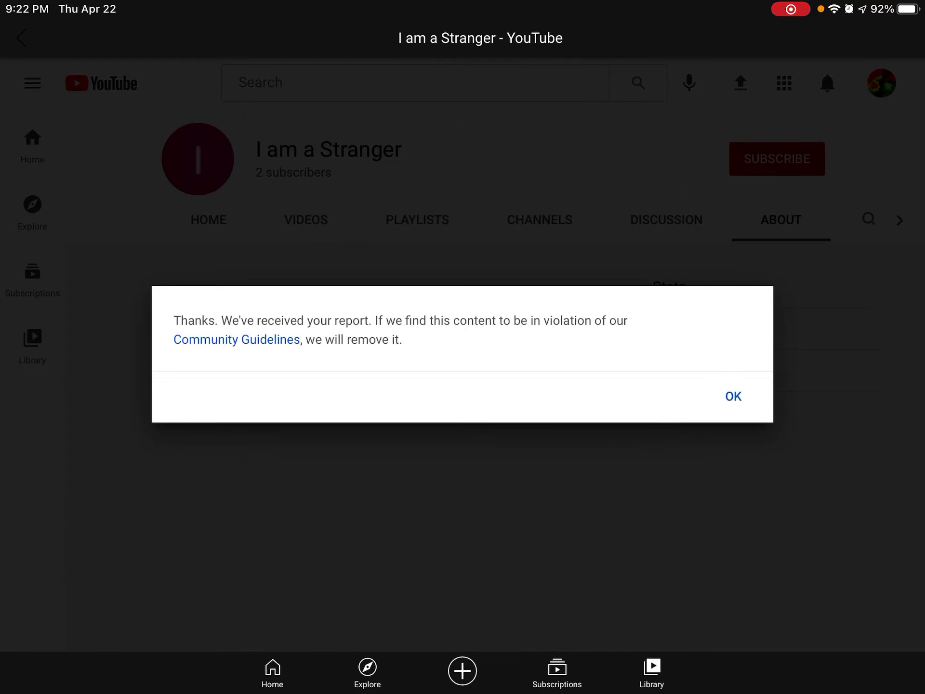
pyautogui.click(732, 395)
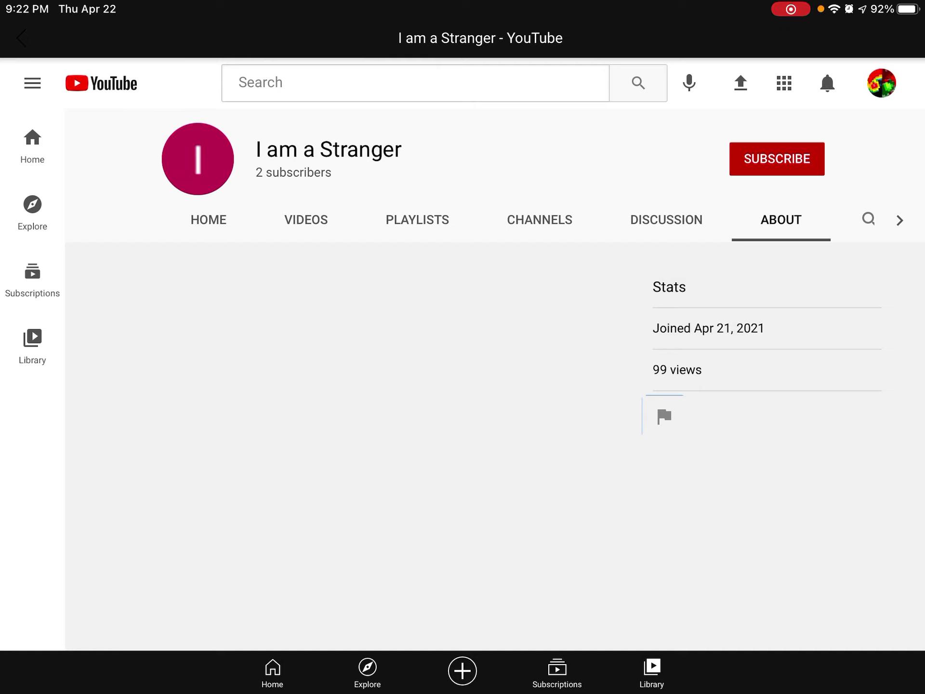
pyautogui.click(306, 219)
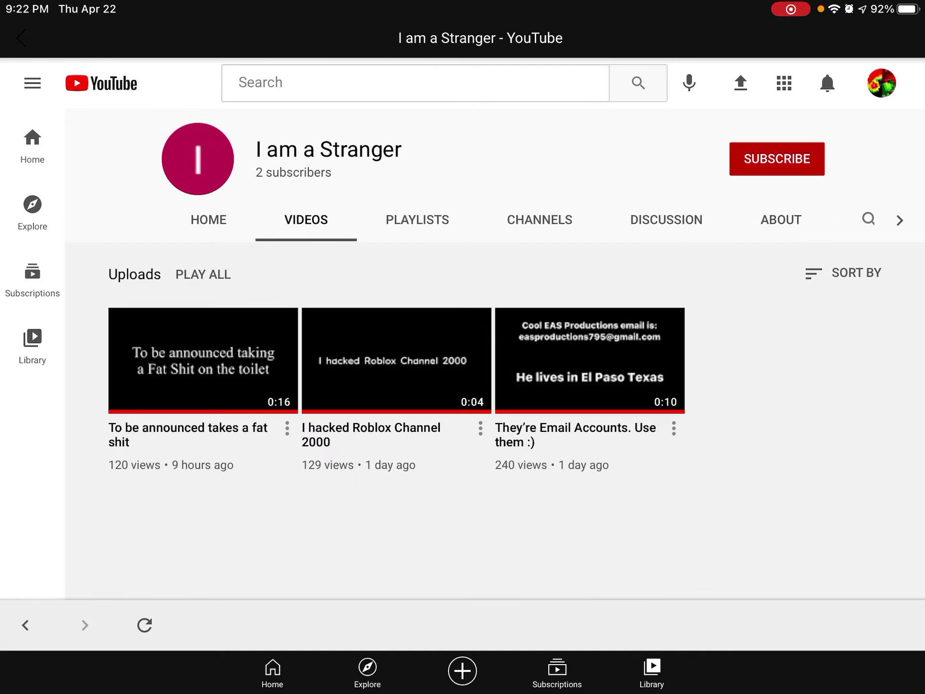
pyautogui.click(209, 219)
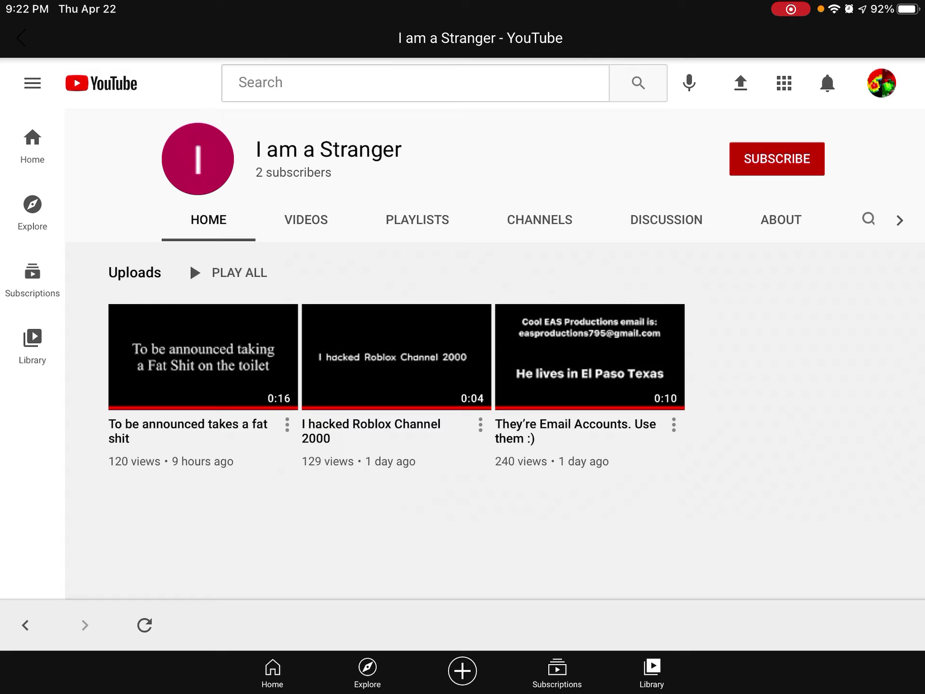
# Look through the Videos, Playlists, Channels, Discussion and Home tabs, ending on About
pyautogui.click(306, 218)
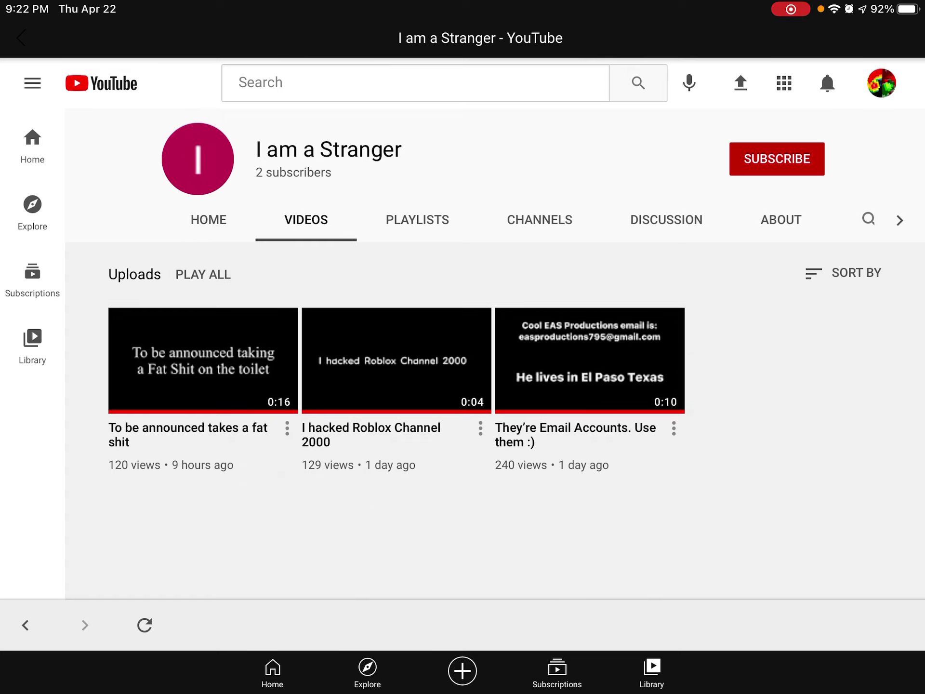
pyautogui.click(417, 220)
pyautogui.click(539, 219)
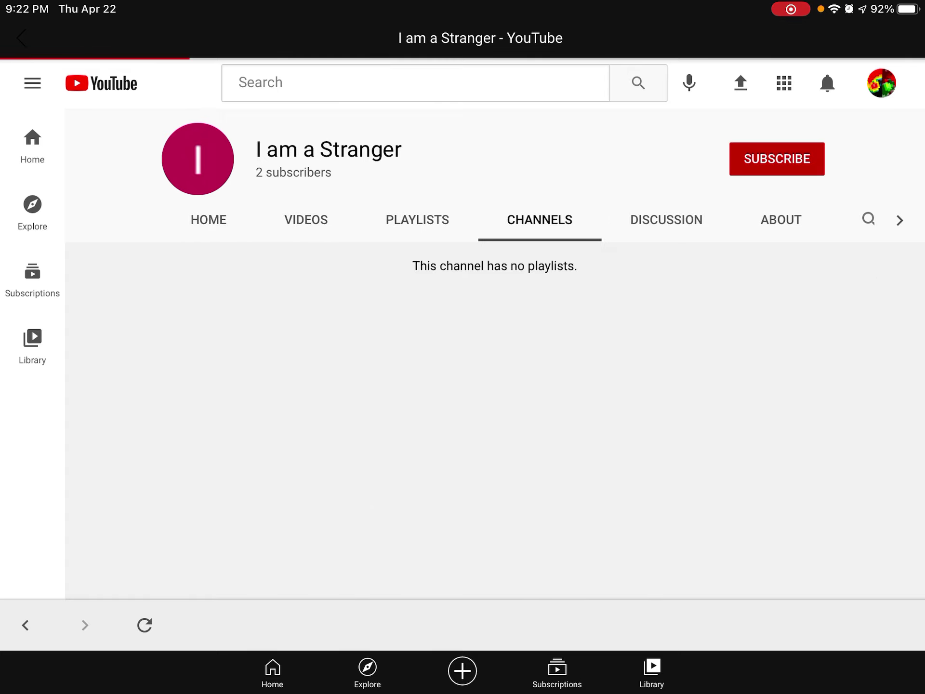
pyautogui.click(666, 219)
pyautogui.click(780, 219)
pyautogui.click(665, 219)
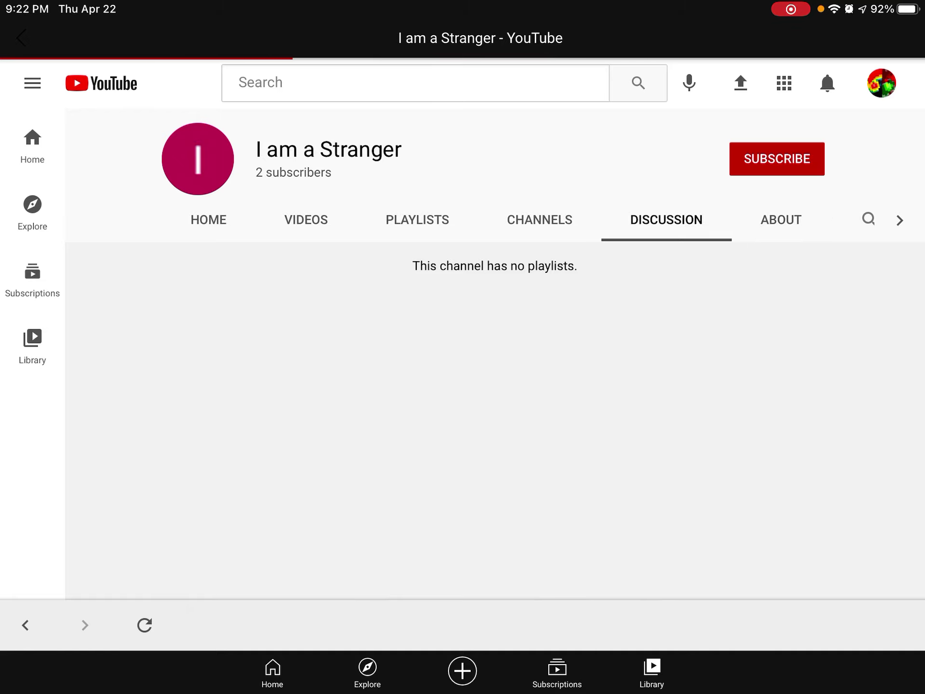
pyautogui.click(208, 219)
pyautogui.click(781, 219)
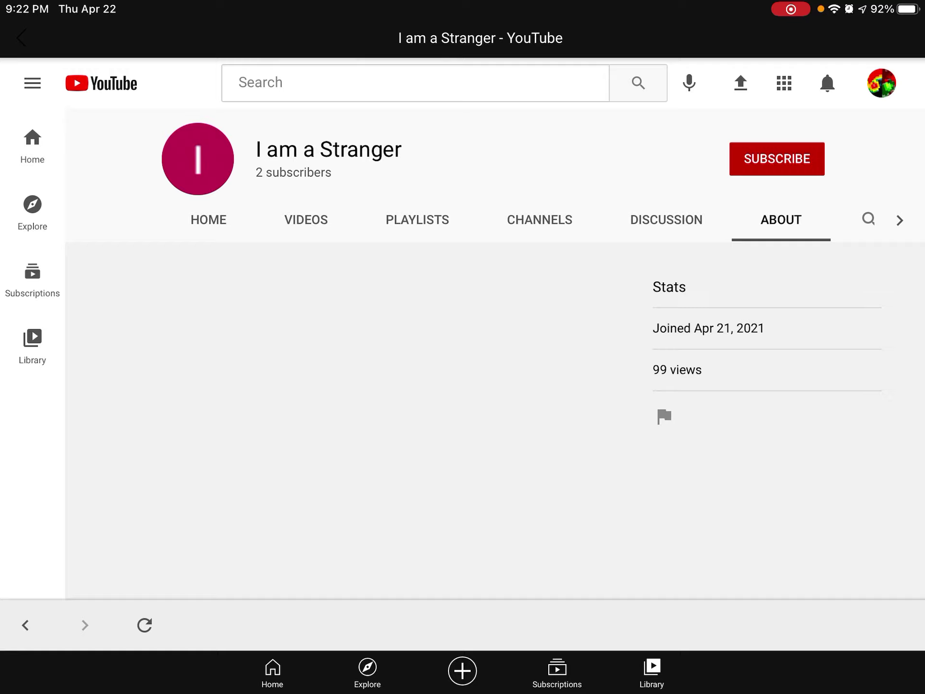
# Start a third user report with Harassment and cyberbullying as the issue
pyautogui.click(663, 416)
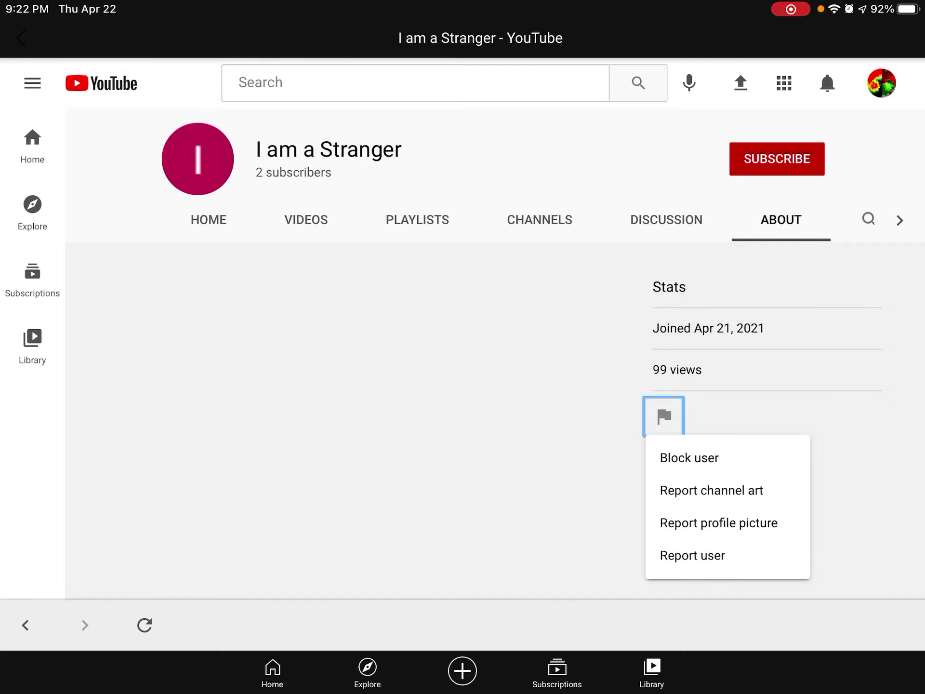
pyautogui.click(692, 555)
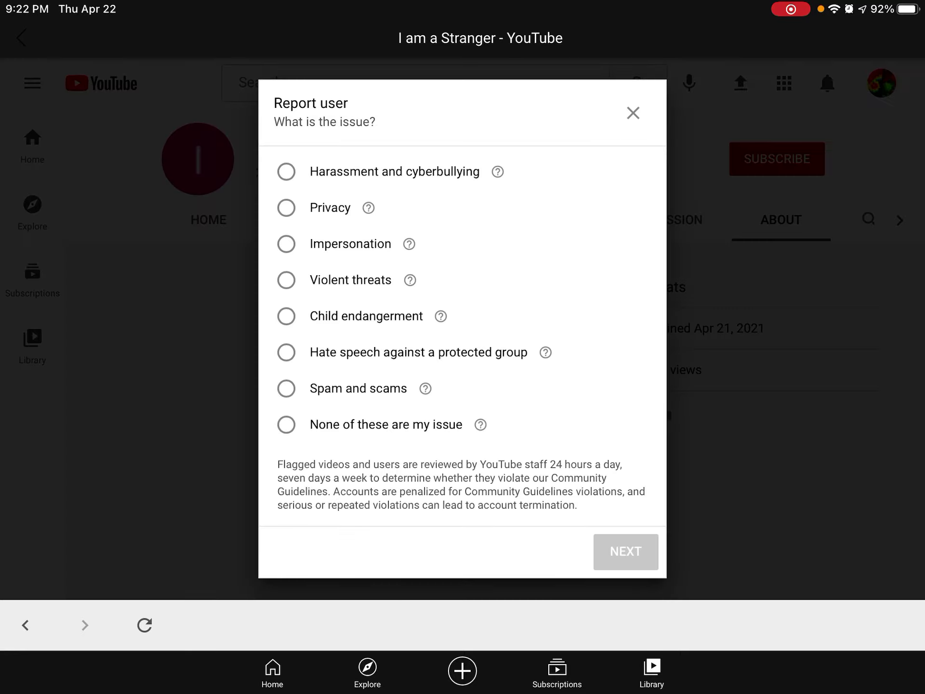
pyautogui.click(286, 171)
pyautogui.click(625, 551)
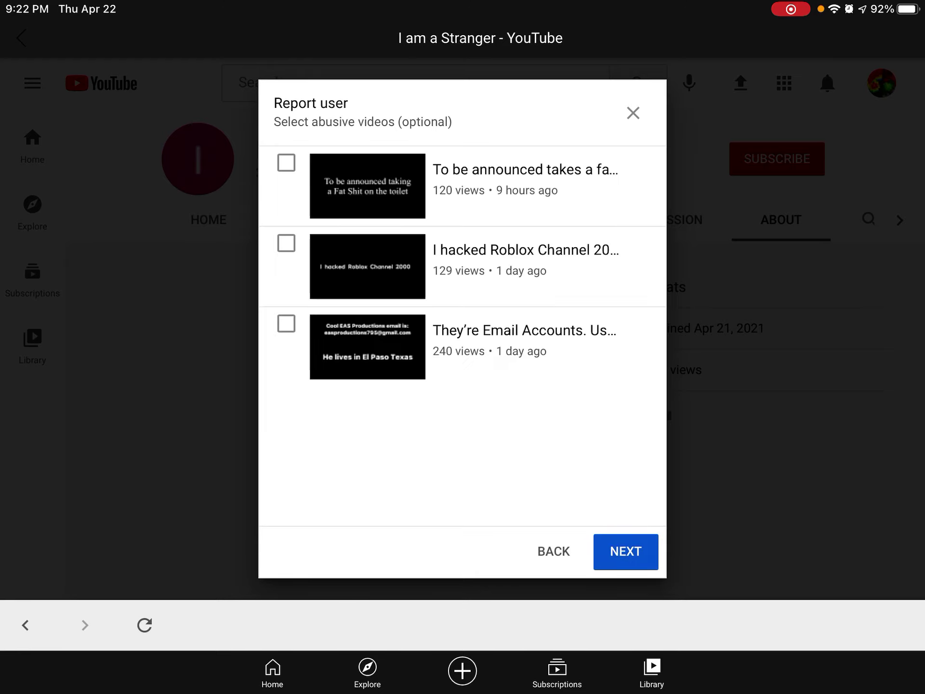
# Flag all three videos, submit the report, and dismiss the confirmation
pyautogui.click(286, 163)
pyautogui.click(286, 243)
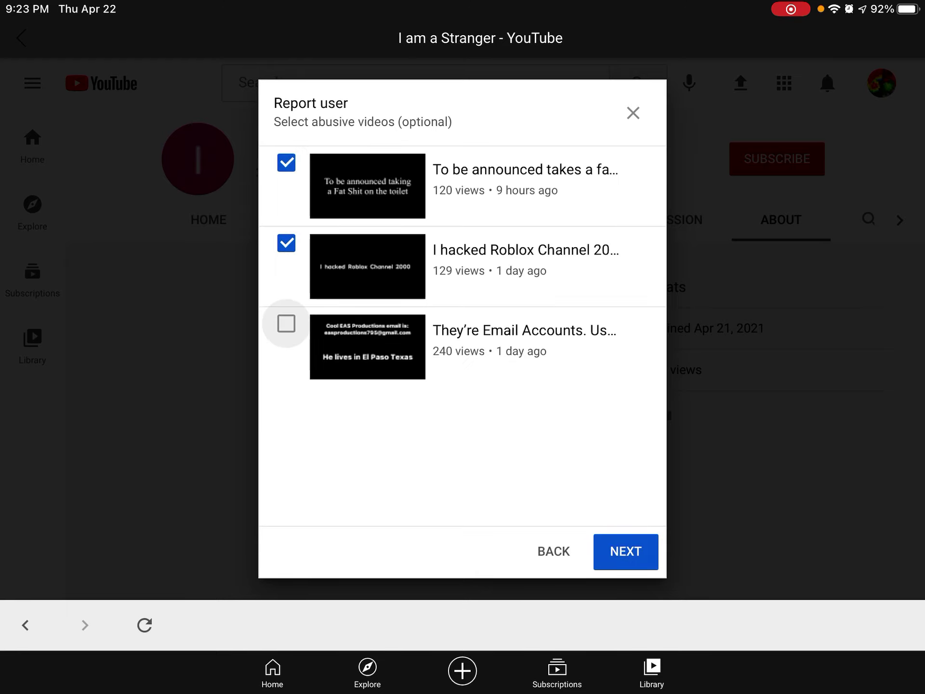
pyautogui.click(625, 552)
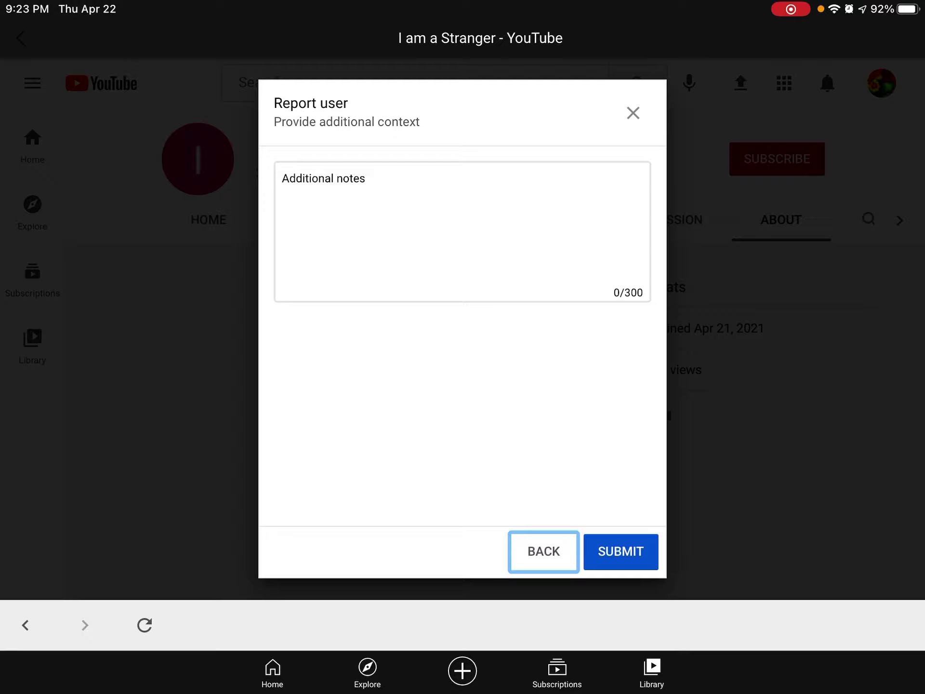
pyautogui.click(286, 323)
pyautogui.click(625, 551)
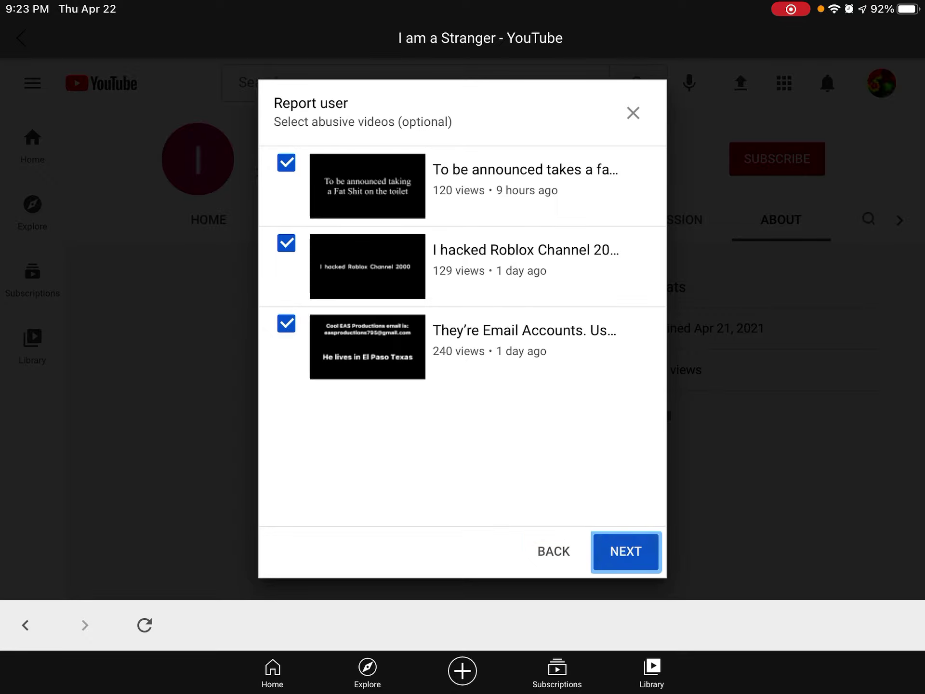
pyautogui.click(625, 551)
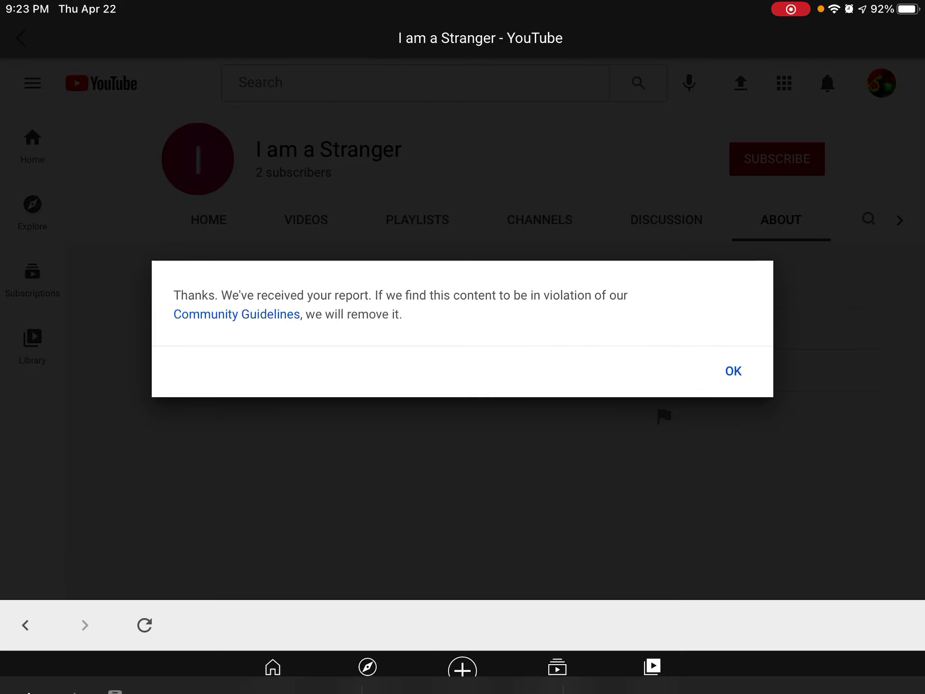
pyautogui.click(734, 370)
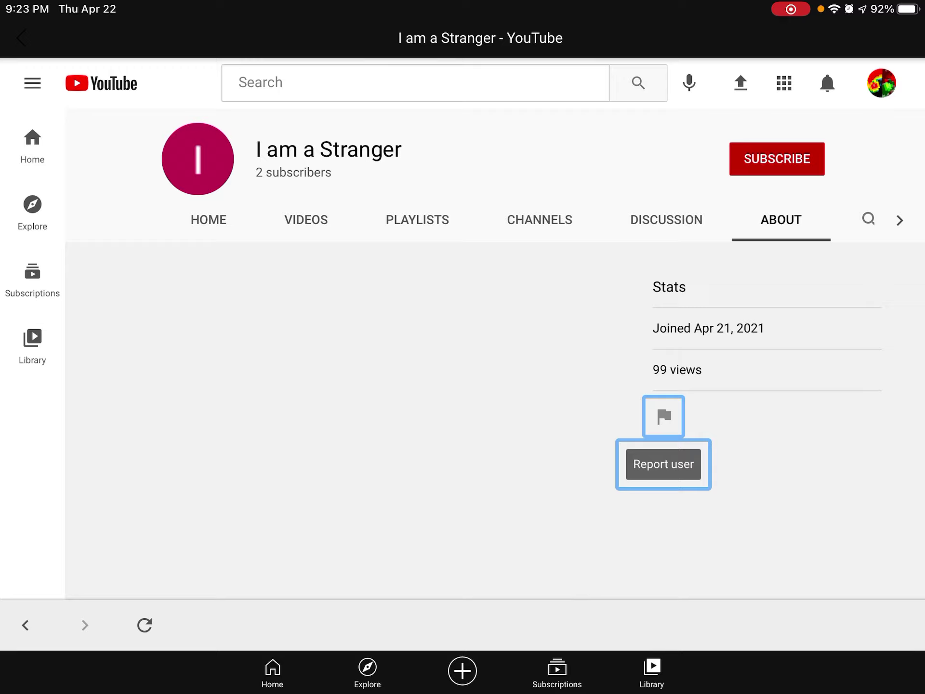
# Leave the browser for the app's channel page, switch between About and Home, and check the options menu
pyautogui.click(21, 38)
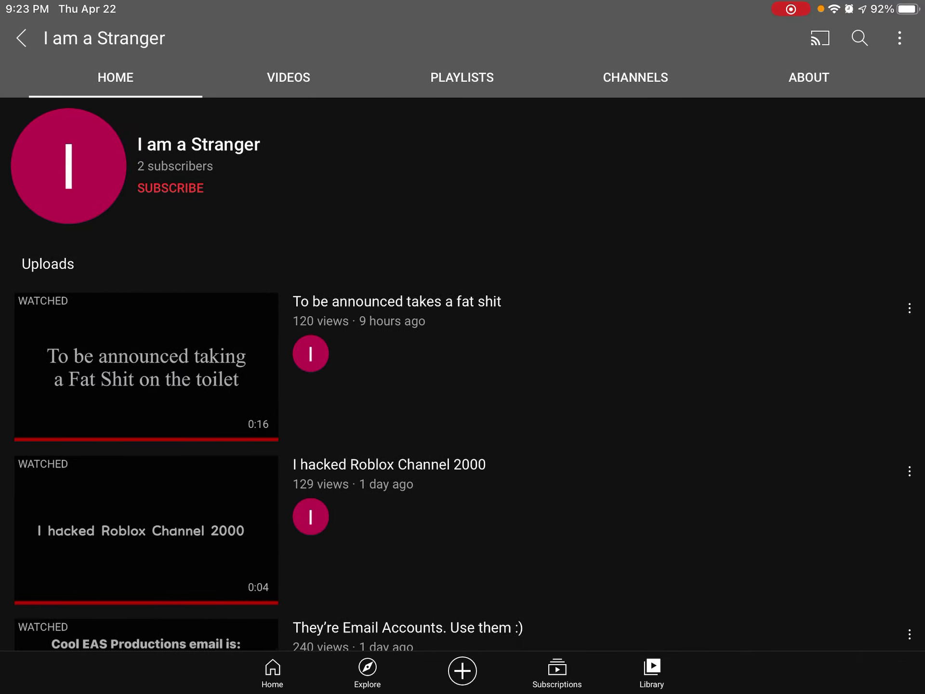
pyautogui.scroll(-3, 462, 361)
pyautogui.scroll(3, 463, 361)
pyautogui.click(809, 77)
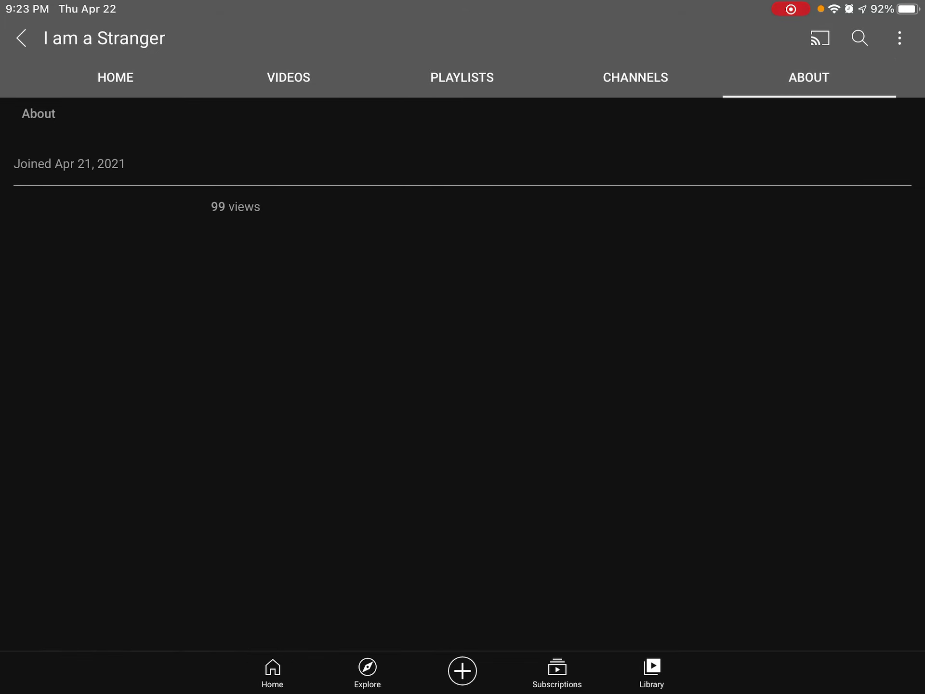
pyautogui.moveTo(216, 362); pyautogui.dragTo(650, 361)
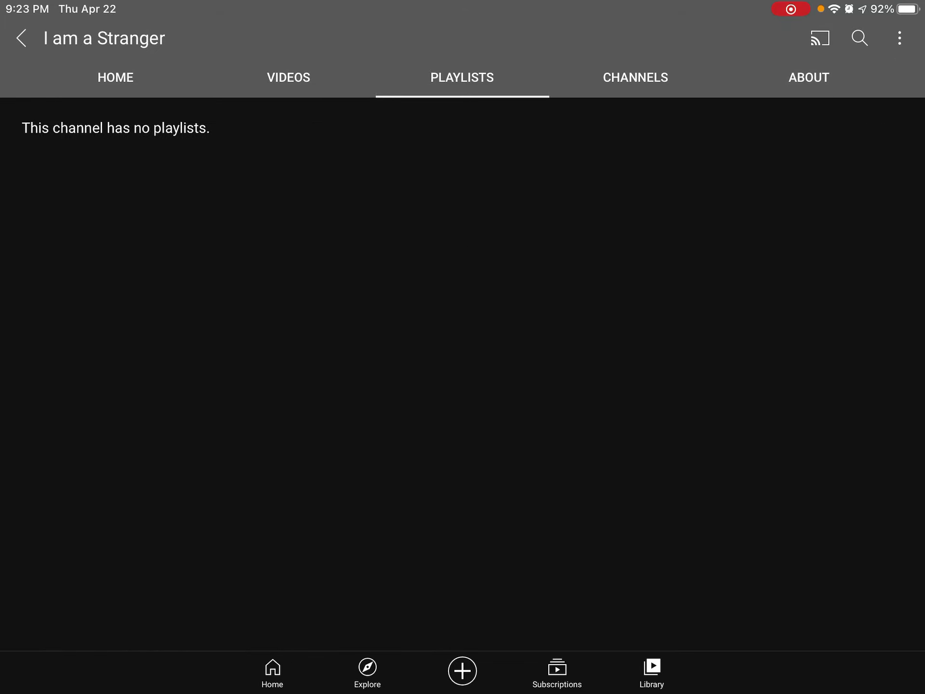
pyautogui.click(116, 78)
pyautogui.click(899, 38)
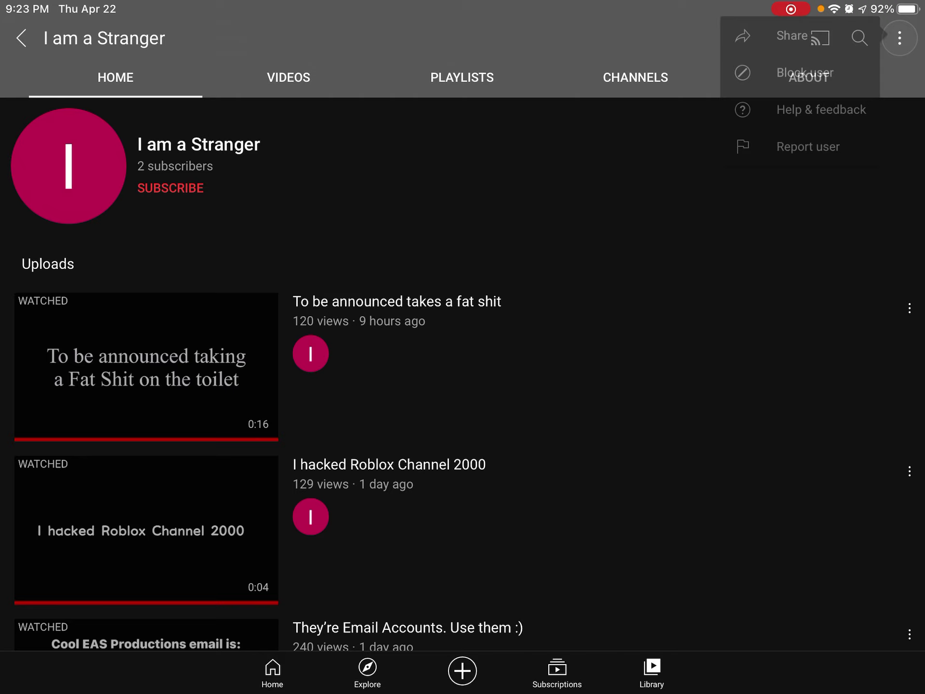
pyautogui.click(506, 218)
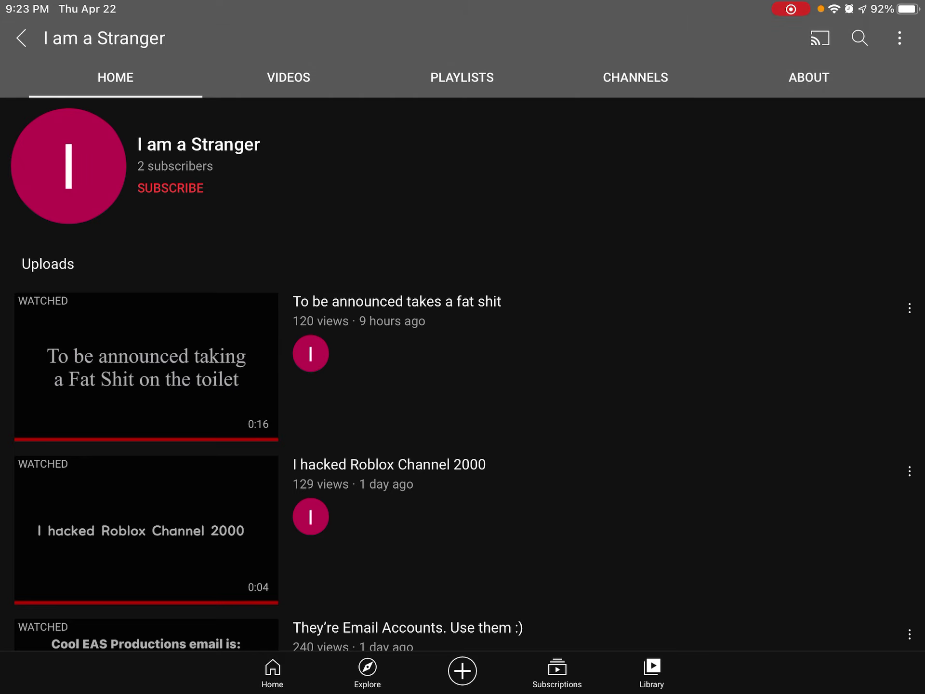
# Cycle twice through the Videos, Playlists, Channels and Home tabs, ending on About
pyautogui.click(288, 77)
pyautogui.click(462, 77)
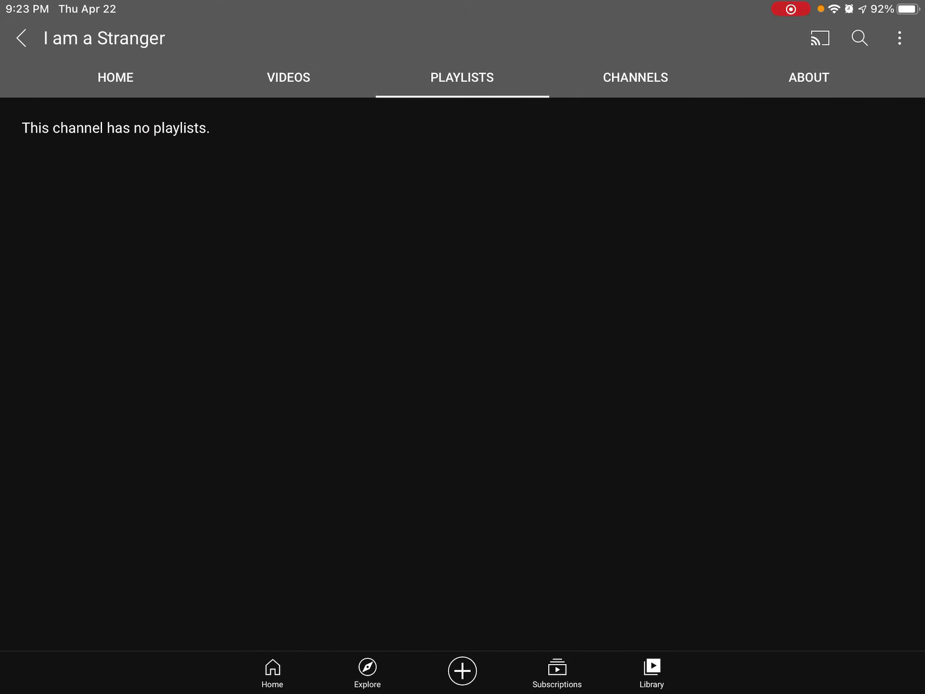
pyautogui.click(636, 77)
pyautogui.click(808, 77)
pyautogui.click(115, 77)
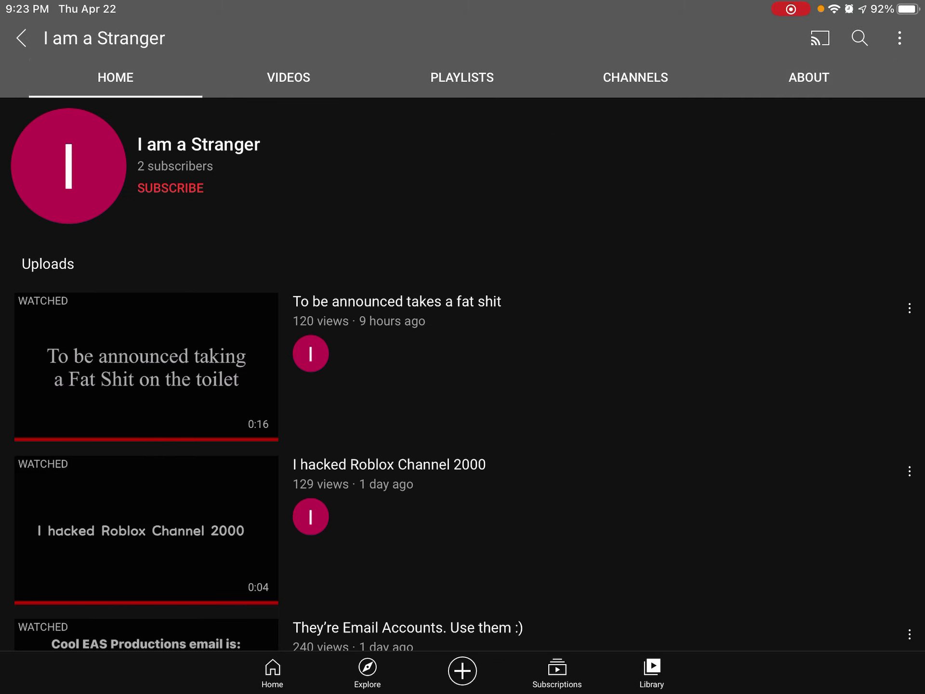
pyautogui.scroll(-3, 463, 434)
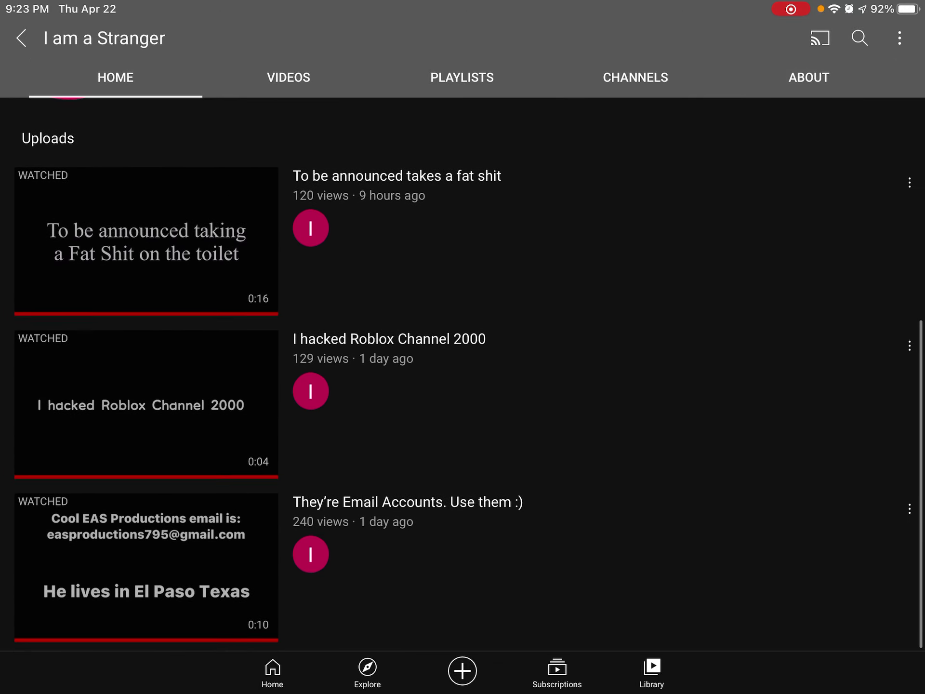
pyautogui.click(288, 78)
pyautogui.click(461, 78)
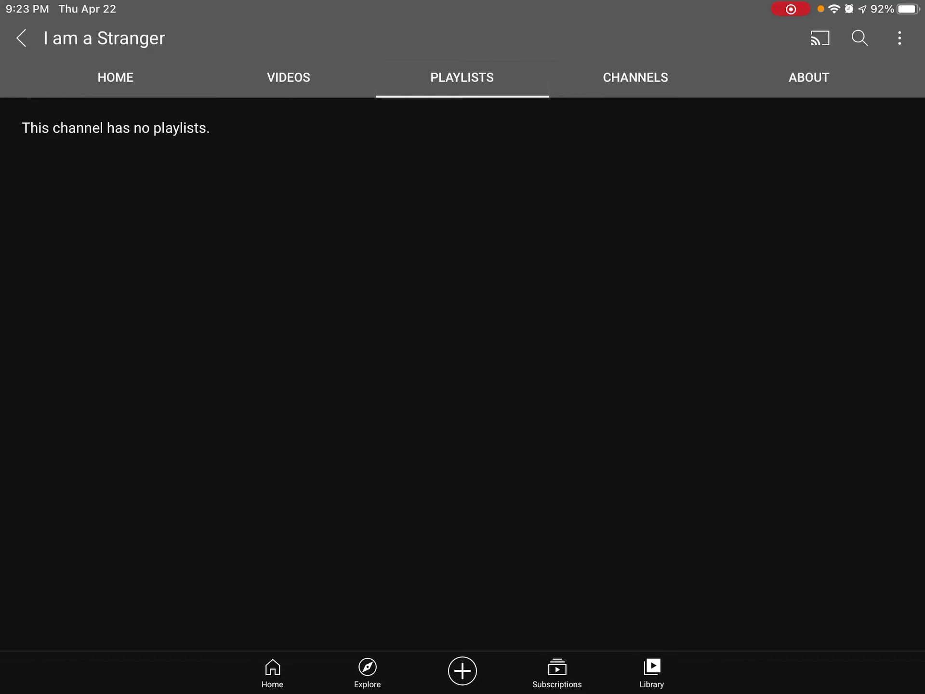
pyautogui.click(635, 77)
pyautogui.click(808, 77)
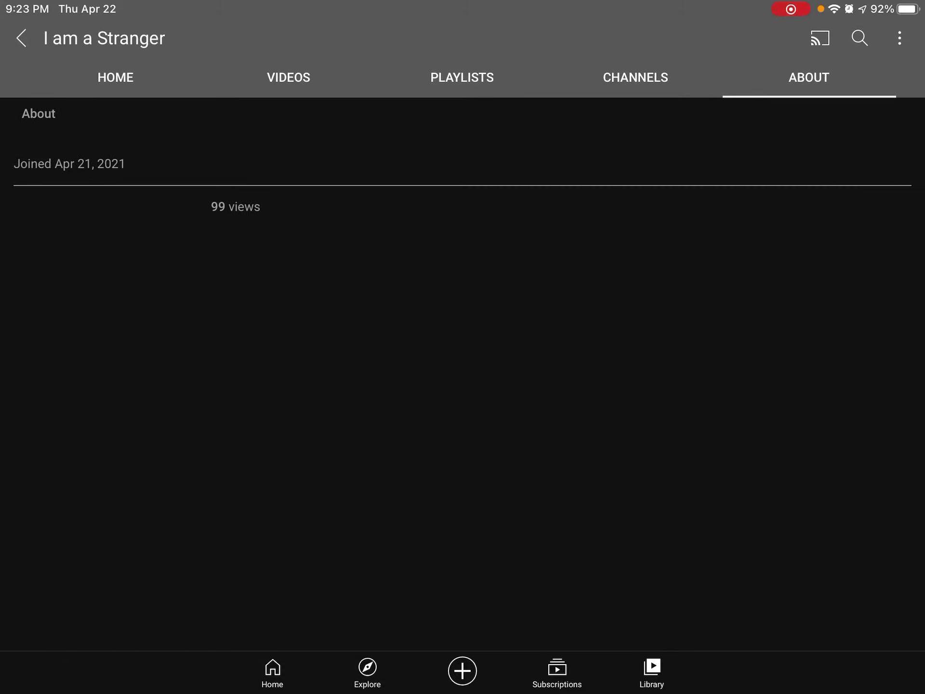